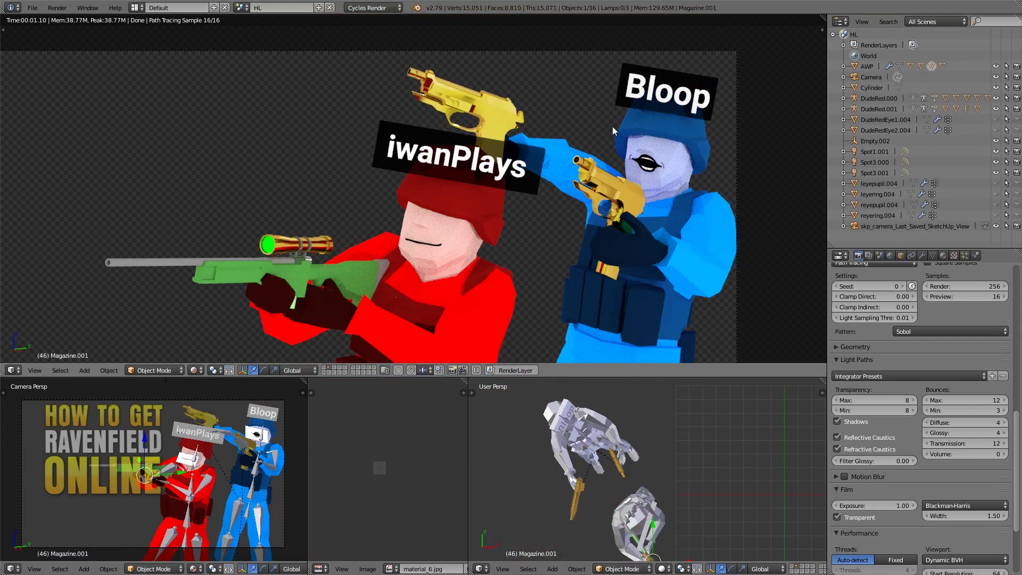
- Examine the noise on the blue character's arm and pistol in the rendered camera preview
middle_drag(612, 126, 572, 130)
key(KP_0)
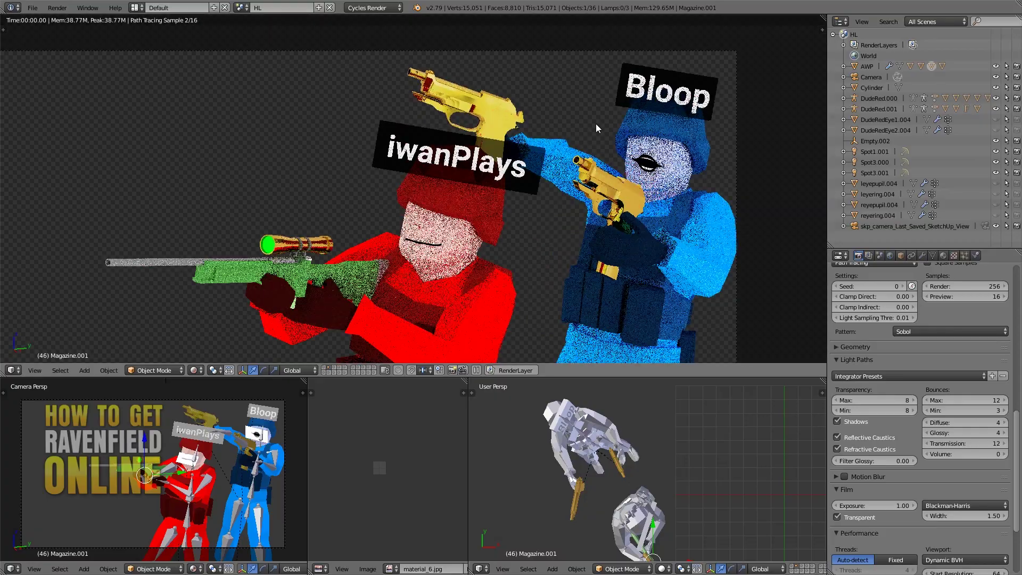
scroll(585, 130, up, 8)
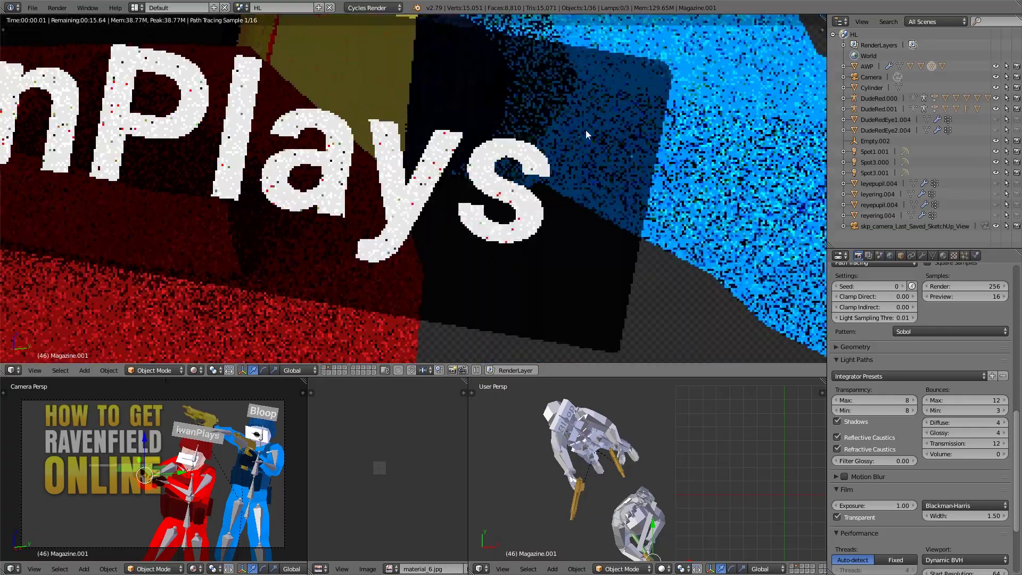
mouse_move(585, 130)
shift+middle_down()
mouse_move(329, 164)
mouse_move(199, 197)
shift+middle_up()
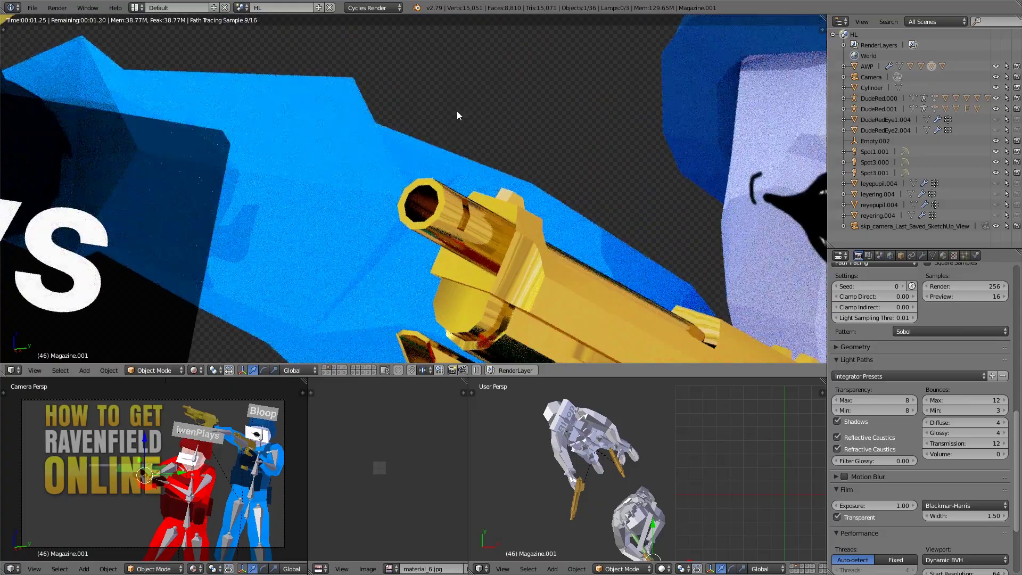
shift+middle_drag(457, 115, 378, 130)
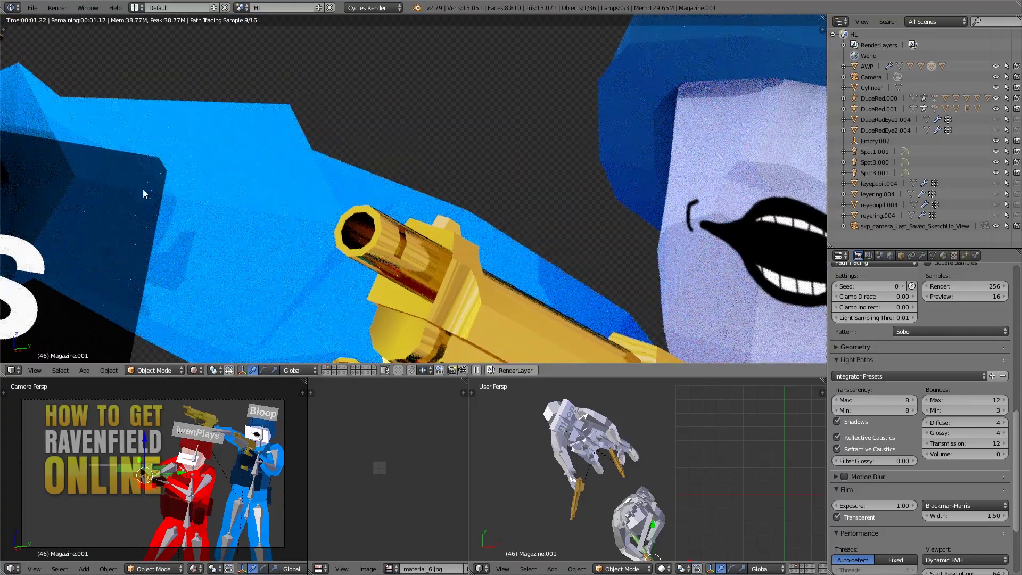
scroll(143, 190, down, 9)
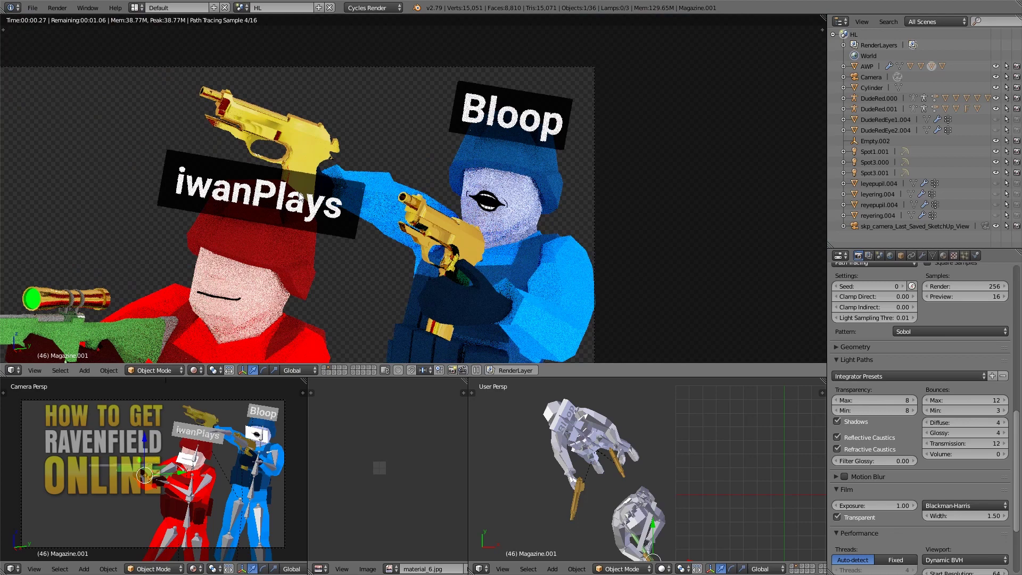
- Render the current frame with 256 samples and check the rifle and its scope for bright specks
key(F12)
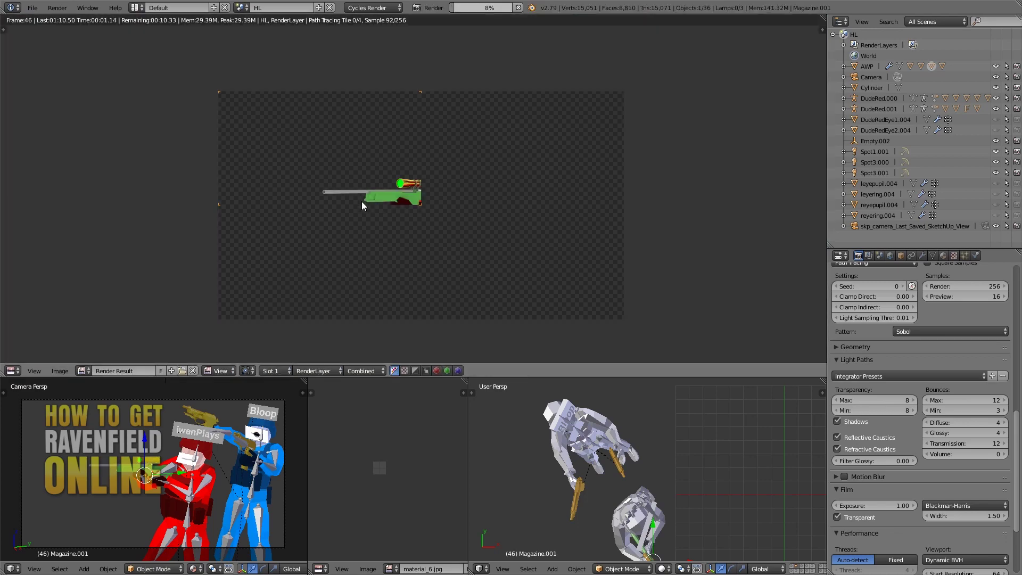
scroll(355, 181, up, 10)
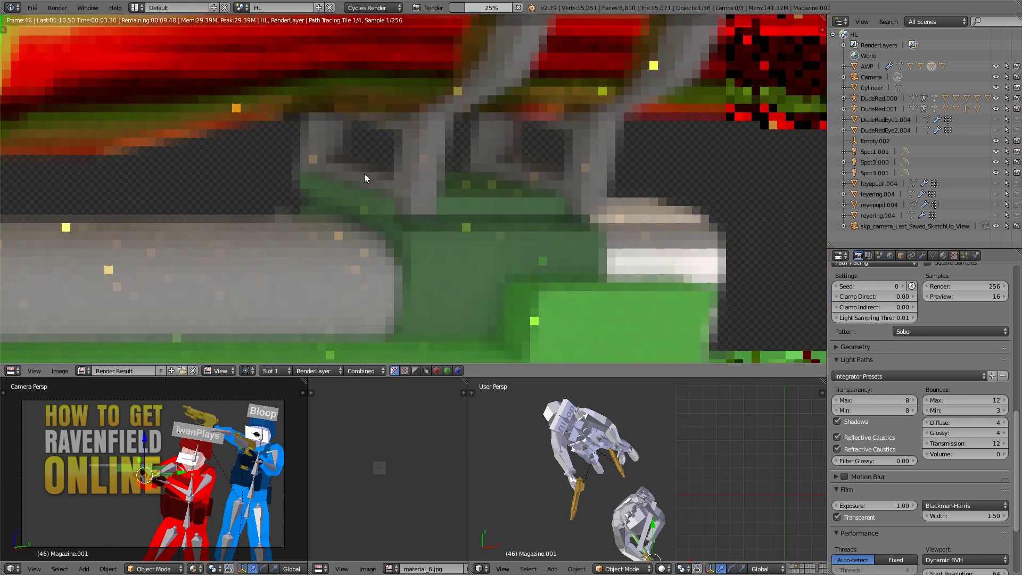
scroll(536, 189, down, 12)
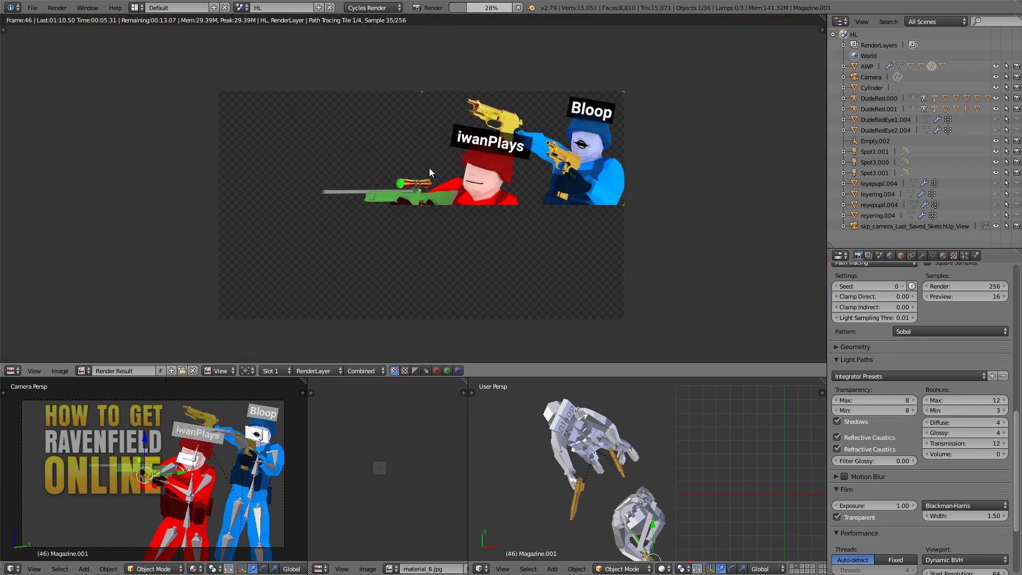
scroll(378, 168, up, 10)
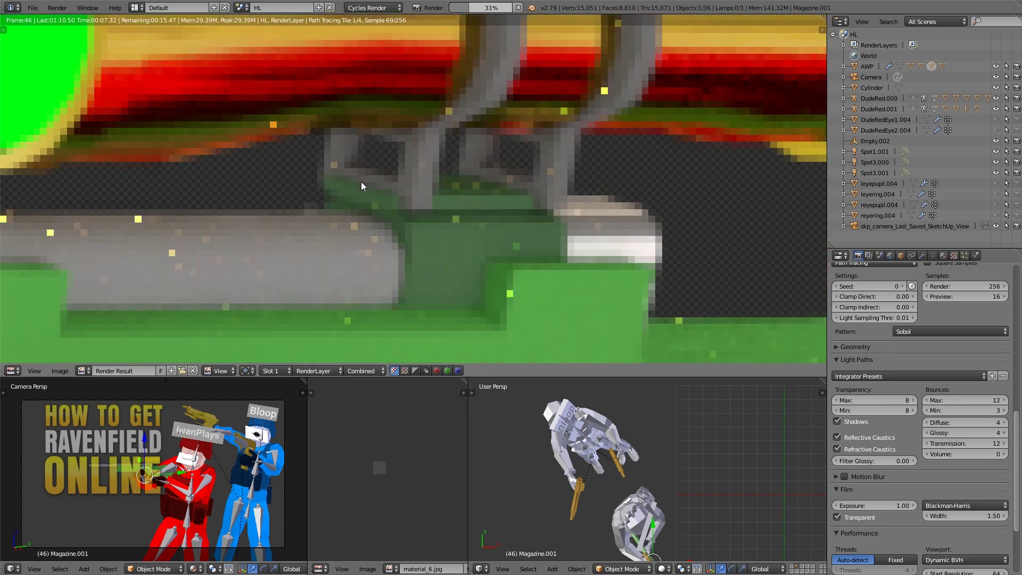
scroll(497, 173, down, 5)
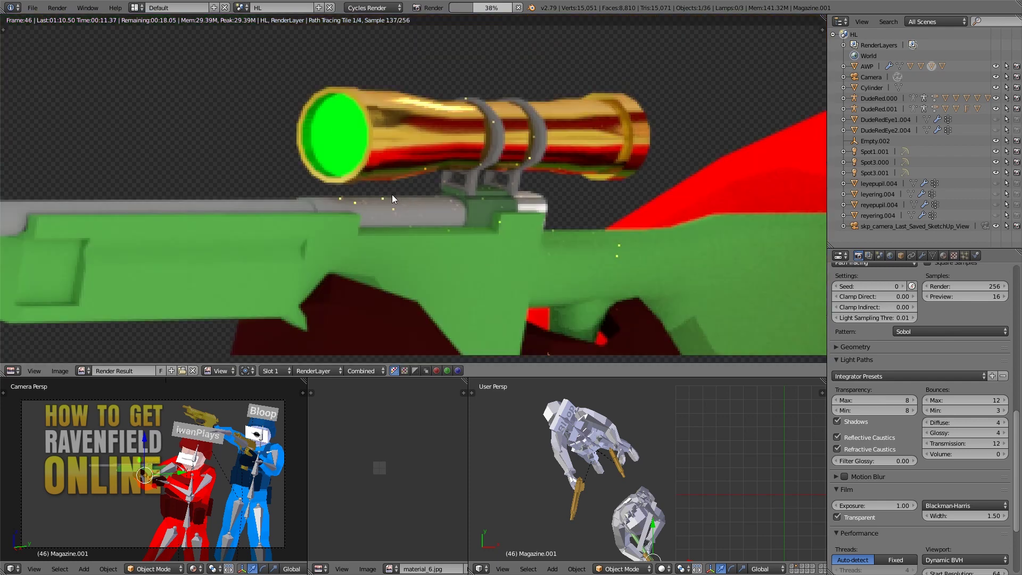
scroll(389, 195, down, 6)
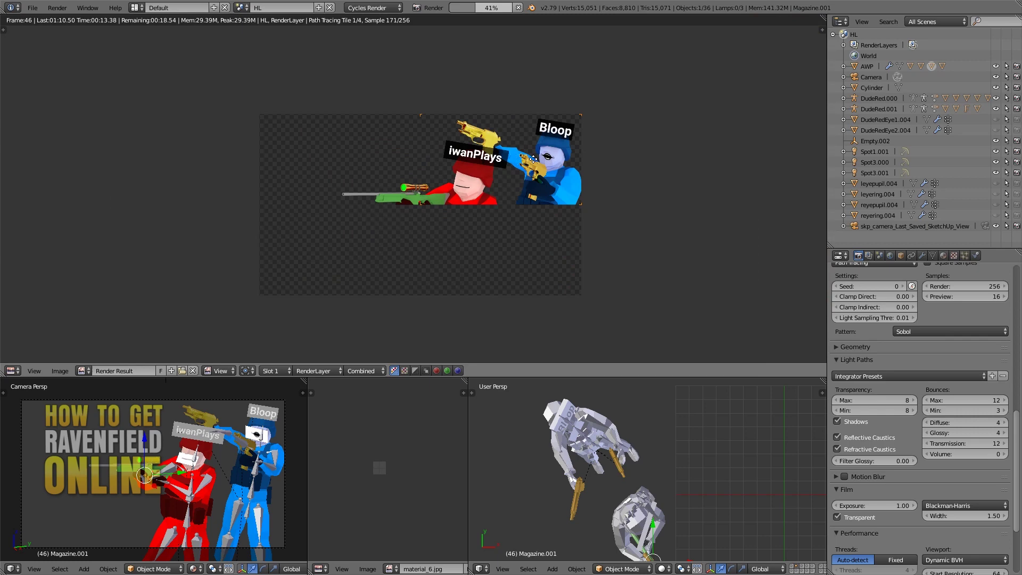
scroll(497, 158, up, 6)
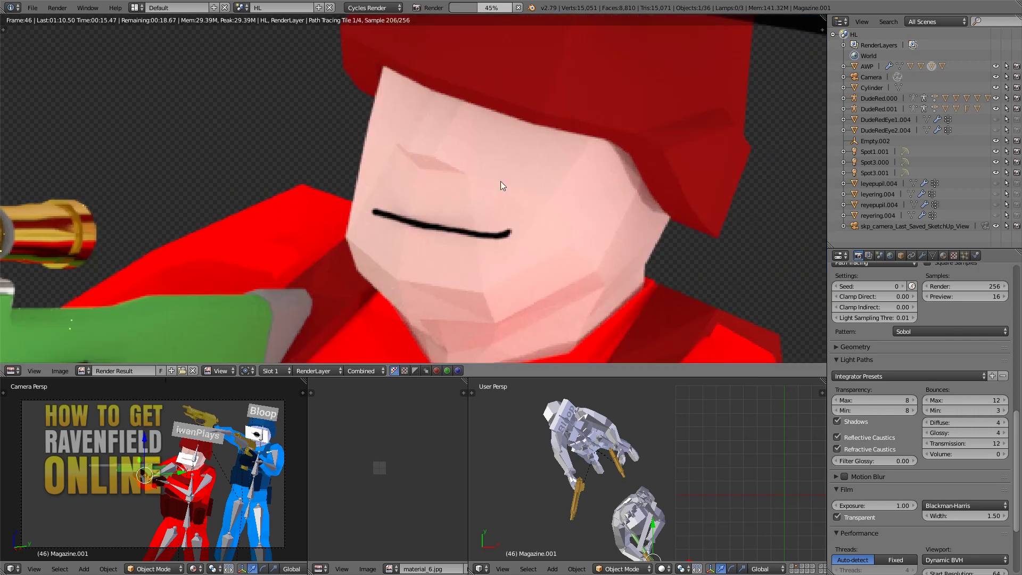
- Examine the render around the red character's face, the name tag and the blue character's sleeve for bright specks
middle_drag(500, 185, 263, 243)
middle_drag(463, 203, 237, 298)
middle_drag(594, 131, 509, 166)
middle_drag(531, 104, 526, 183)
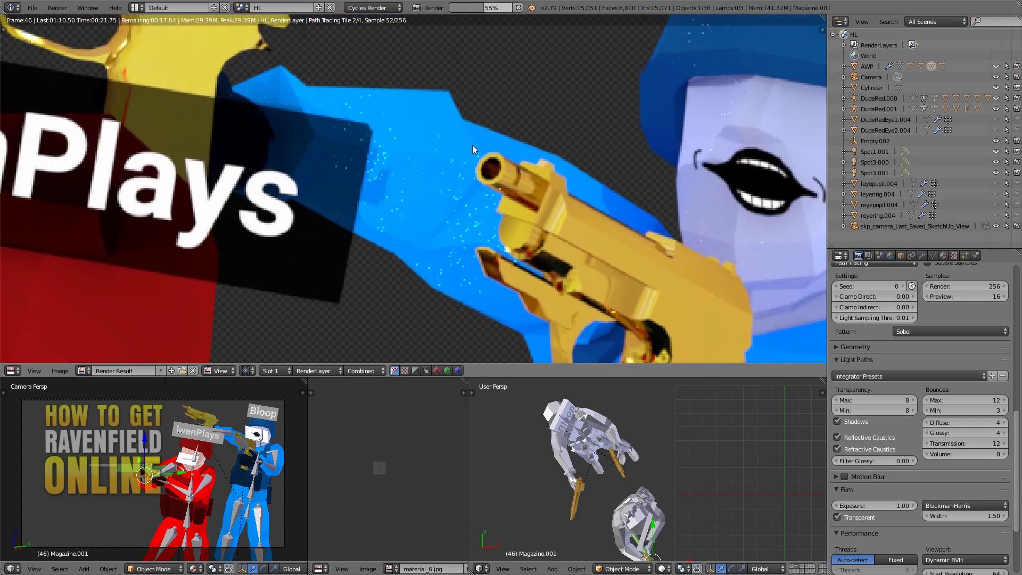
scroll(391, 192, down, 5)
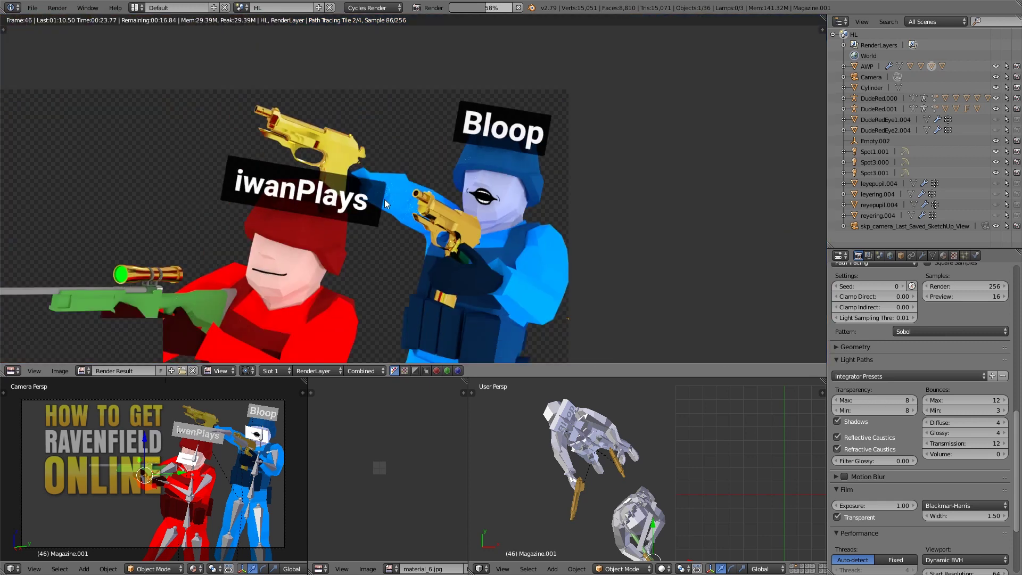
scroll(384, 200, down, 2)
middle_drag(366, 190, 437, 198)
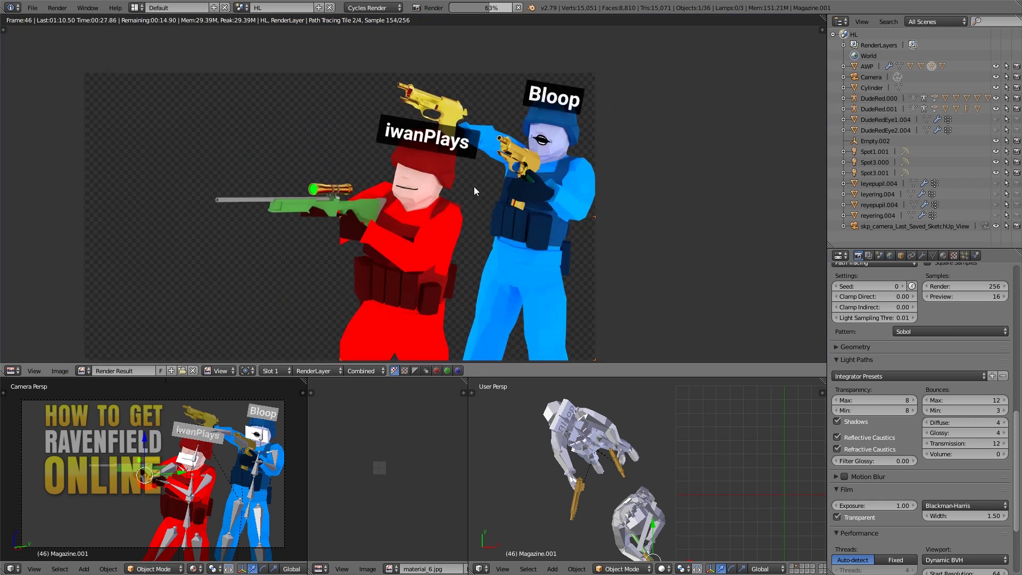
middle_drag(411, 139, 382, 198)
scroll(382, 198, up, 7)
middle_drag(647, 196, 384, 189)
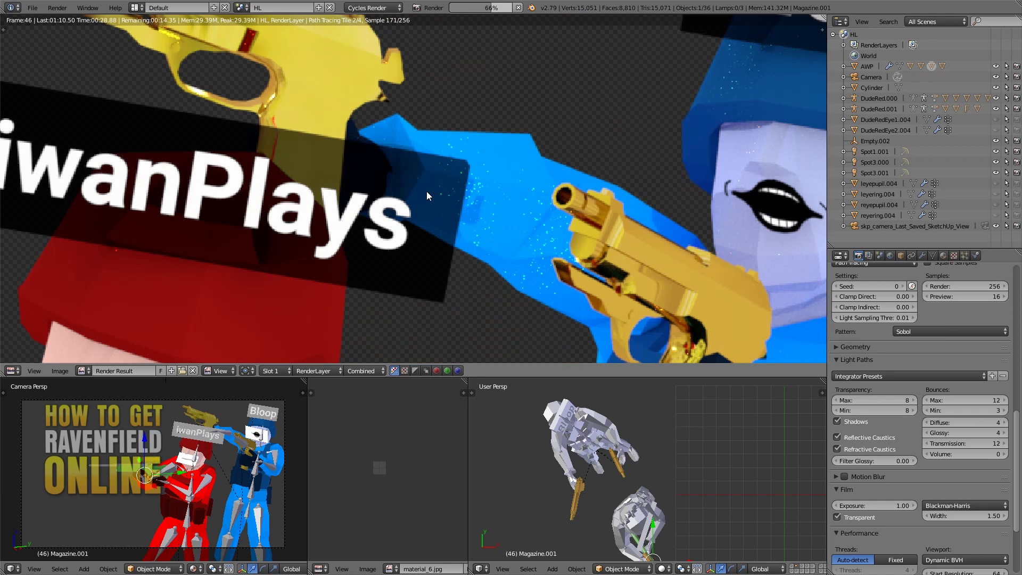
scroll(426, 191, up, 5)
middle_drag(671, 181, 369, 170)
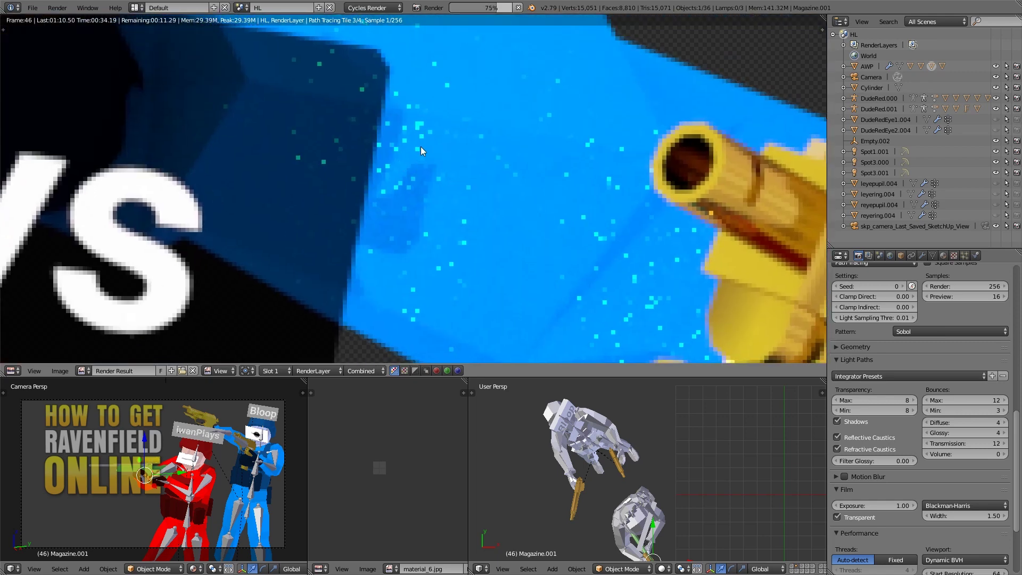
- Compare specks on the rifle, the red character's chest and the blue sleeve in the render, and return to the 3D viewport
scroll(478, 181, down, 10)
scroll(385, 136, up, 9)
middle_drag(229, 282, 420, 235)
scroll(417, 238, down, 5)
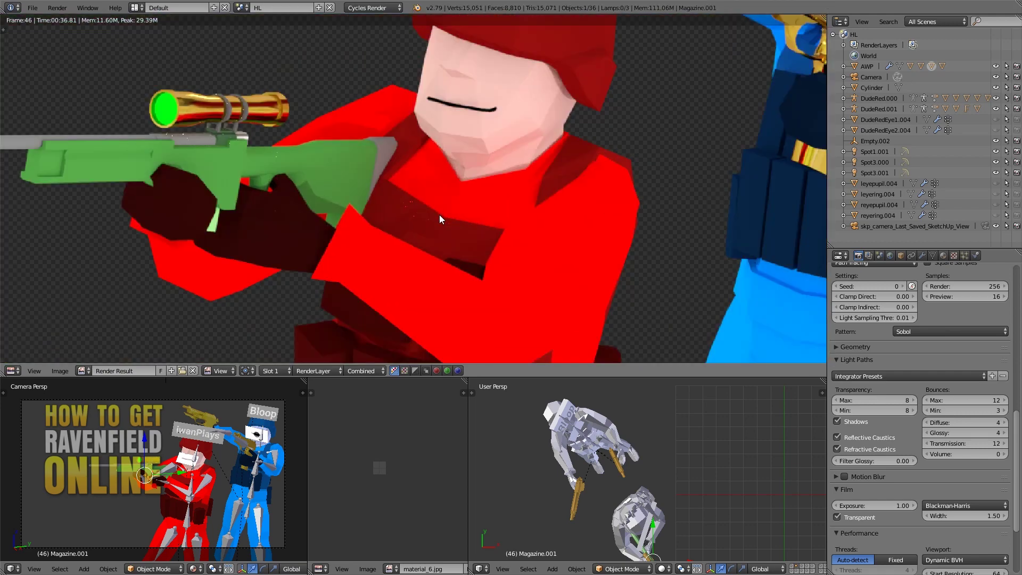
scroll(372, 208, down, 2)
scroll(344, 199, down, 1)
scroll(291, 153, up, 7)
middle_drag(208, 161, 242, 168)
scroll(354, 235, down, 1)
scroll(447, 223, down, 2)
scroll(527, 178, down, 2)
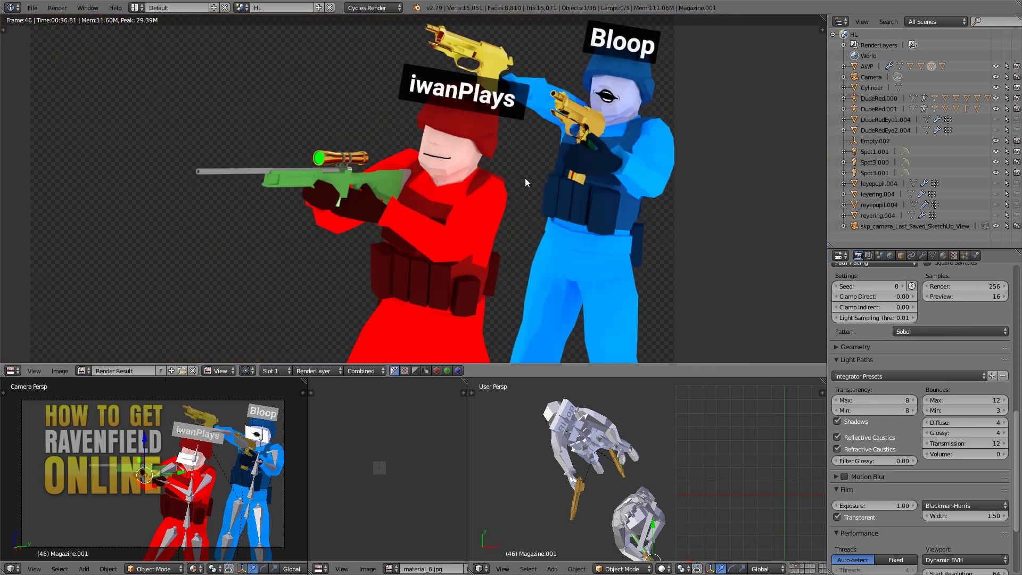
scroll(493, 191, down, 1)
scroll(493, 192, up, 1)
scroll(452, 196, up, 3)
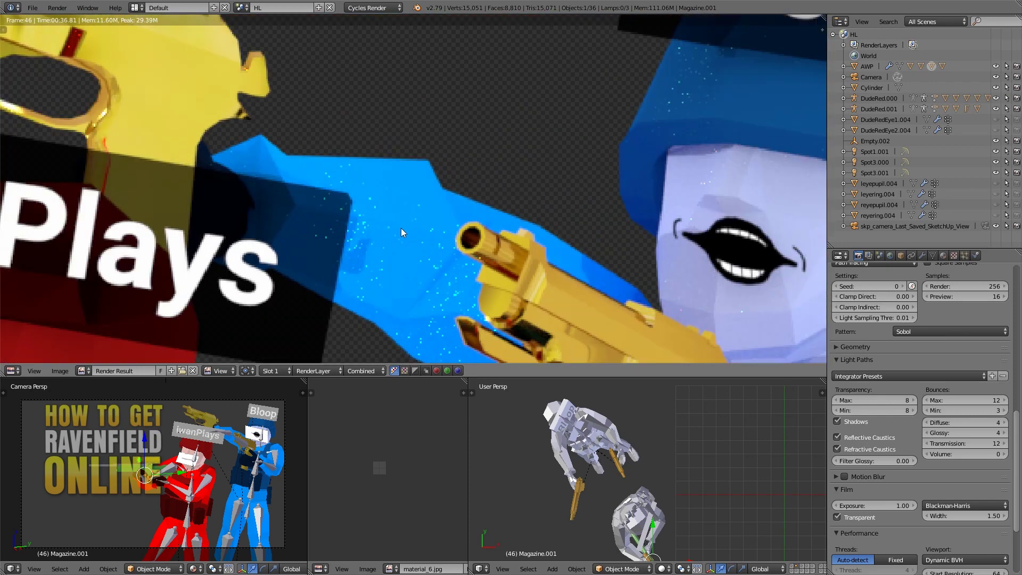
scroll(410, 238, down, 2)
key(Escape)
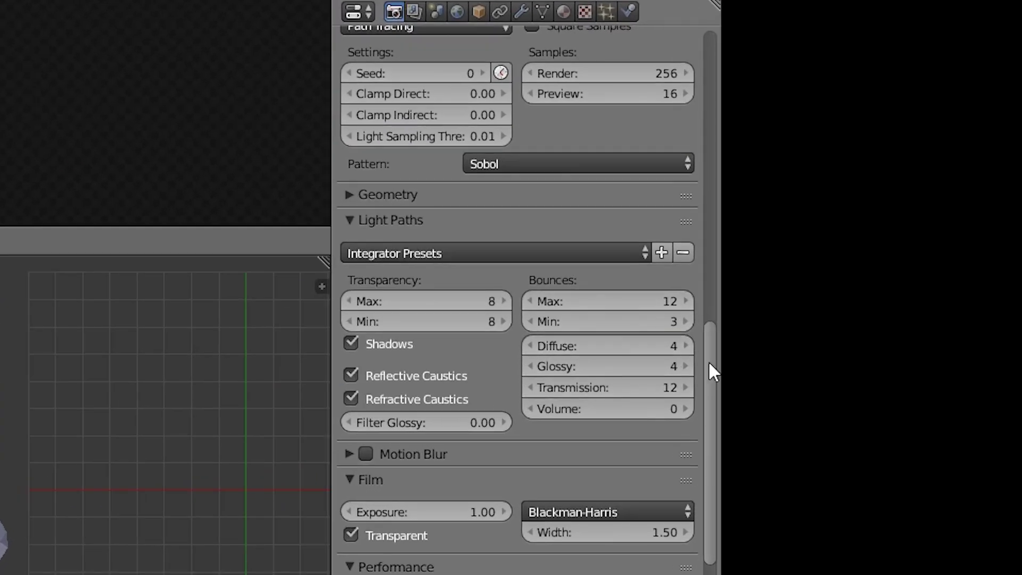
- Set Filter Glossy to 0.1 in the render's light path settings
scroll(703, 522, down, 5)
scroll(705, 516, up, 3)
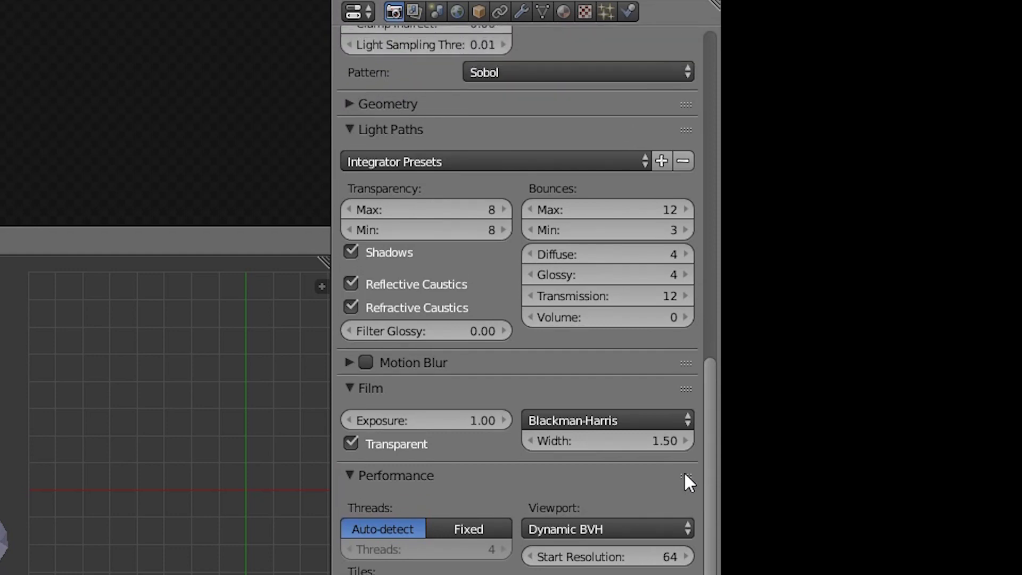
click(411, 130)
click(410, 129)
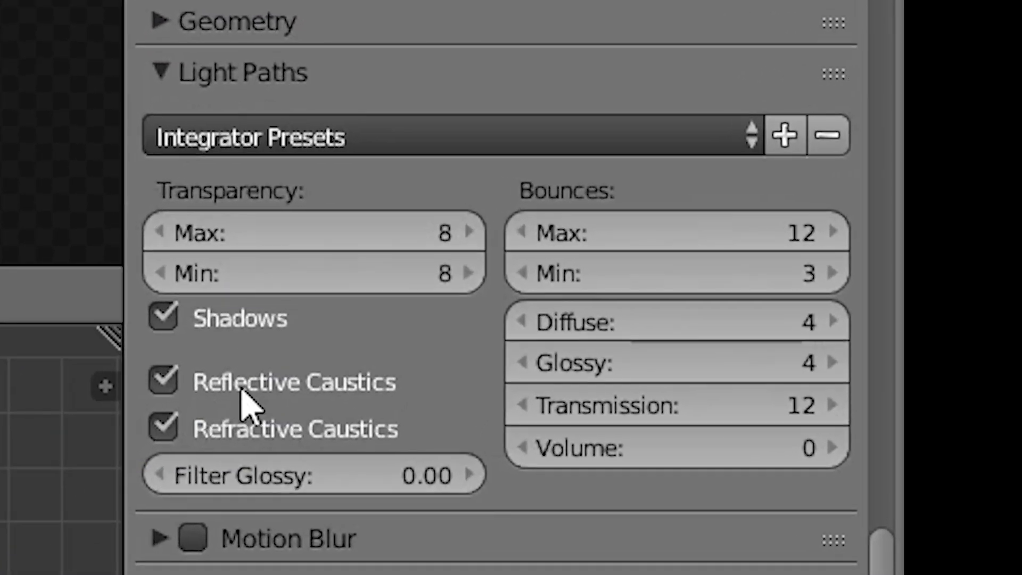
click(402, 476)
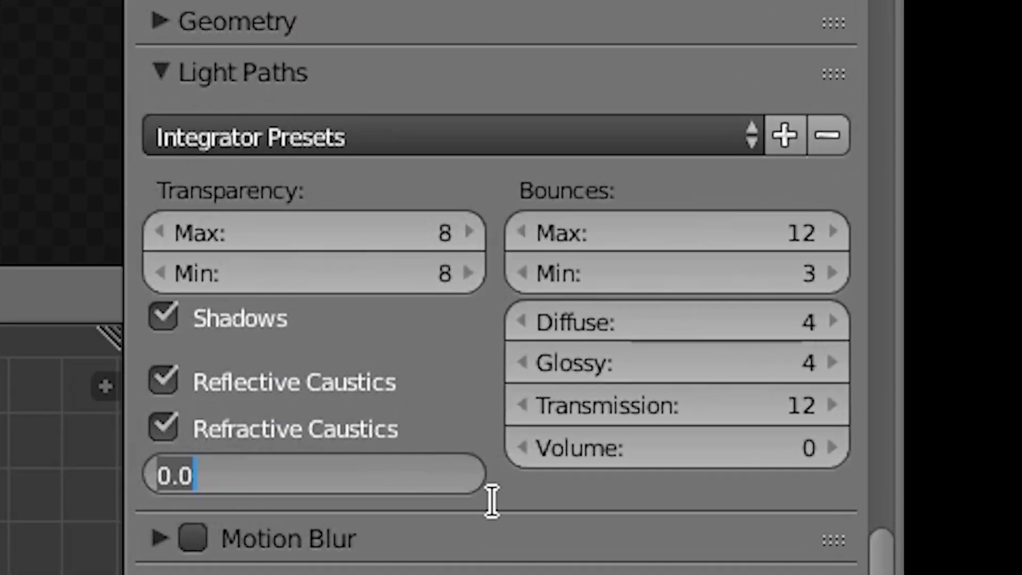
text(.1)
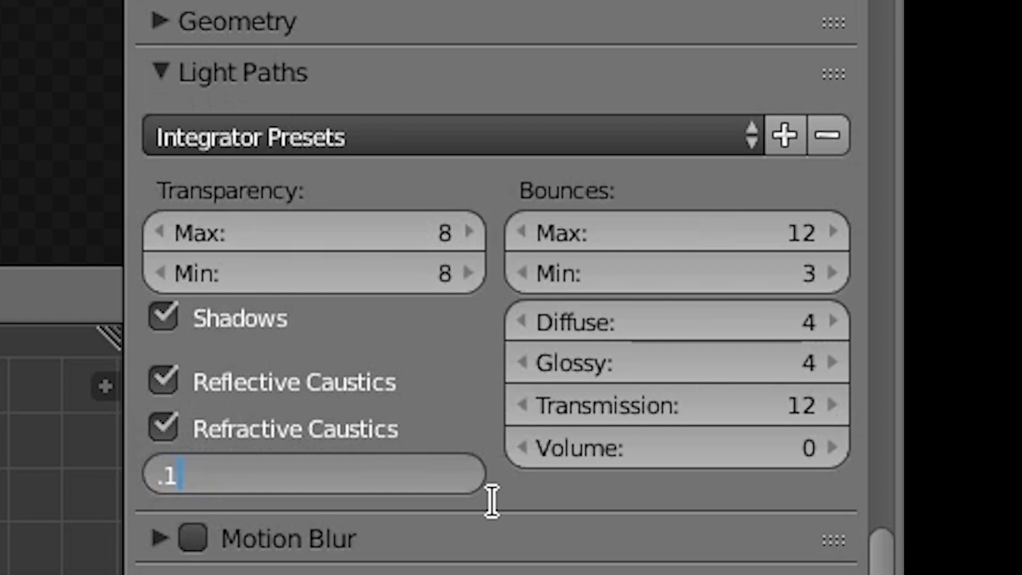
key(Return)
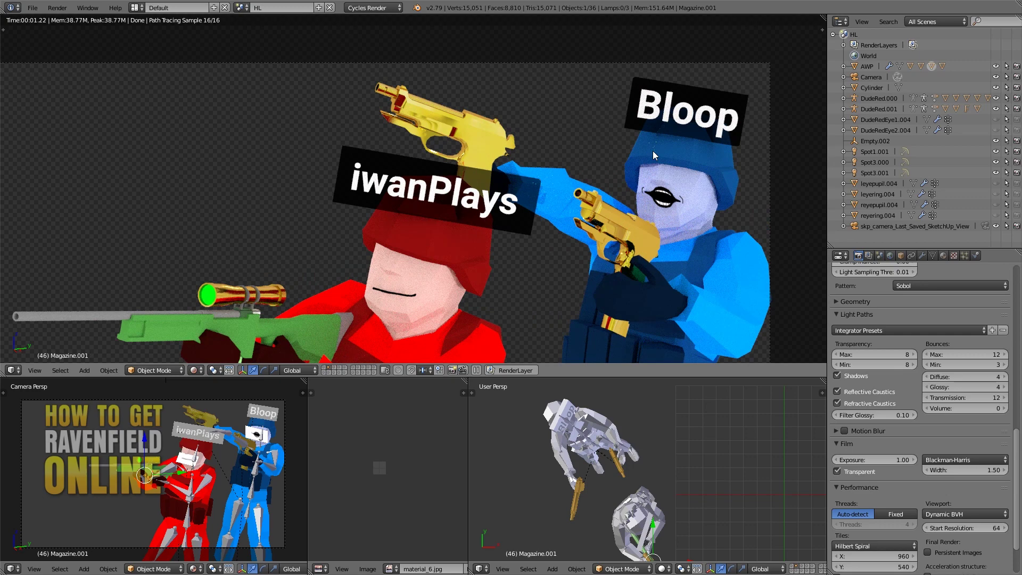
- Raise Filter Glossy to 0.3 and check the effect in the rendered preview
scroll(890, 369, down, 3)
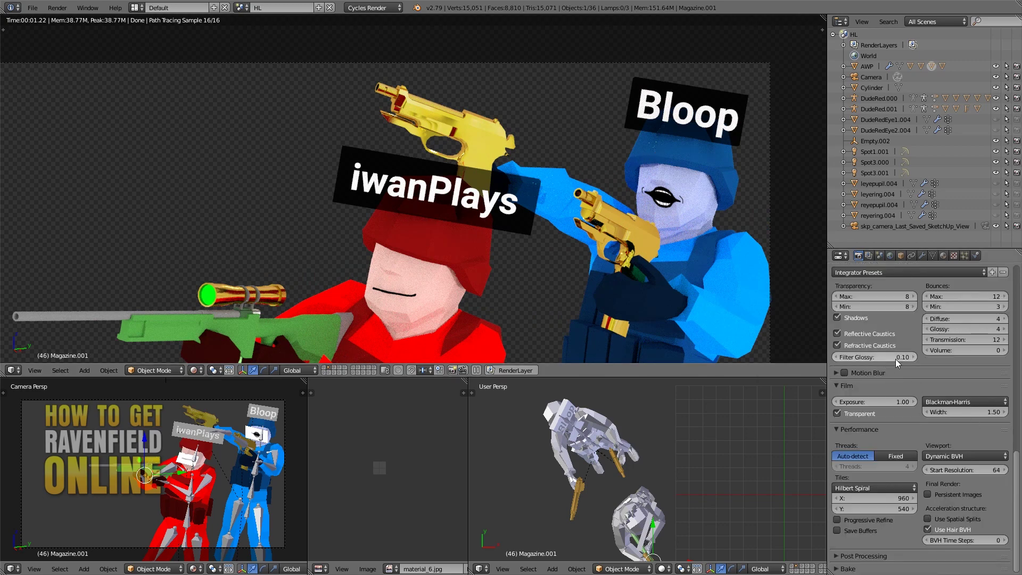
click(890, 359)
text(0.3)
key(Return)
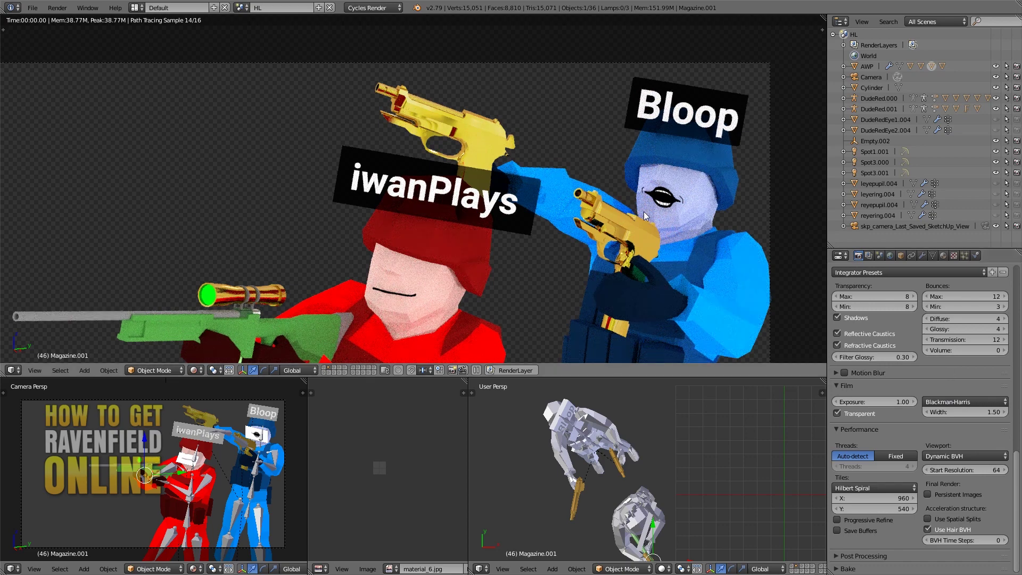
- Set Filter Glossy to 0.5 for the Cycles light paths
click(895, 360)
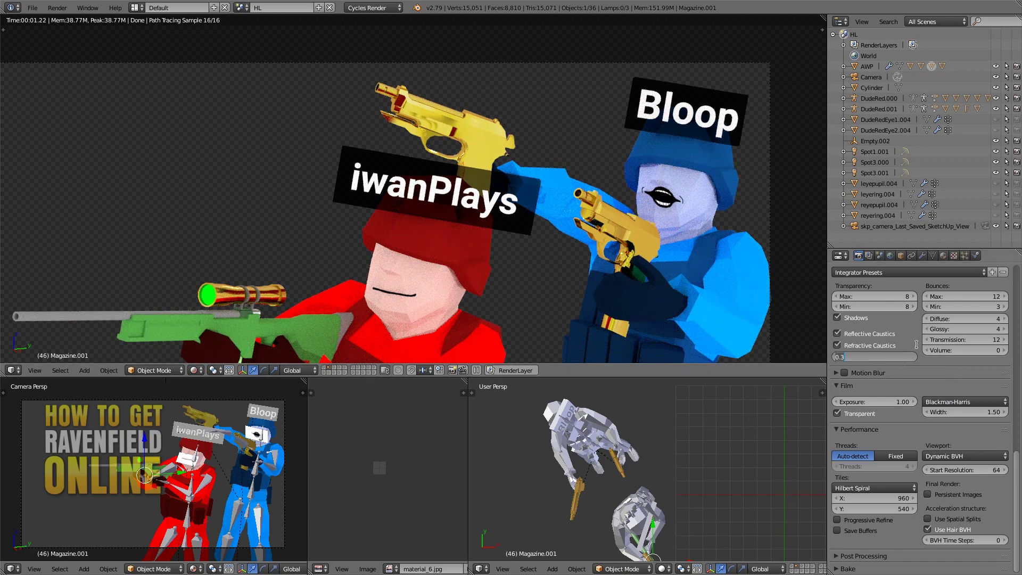
text(0.5)
key(Return)
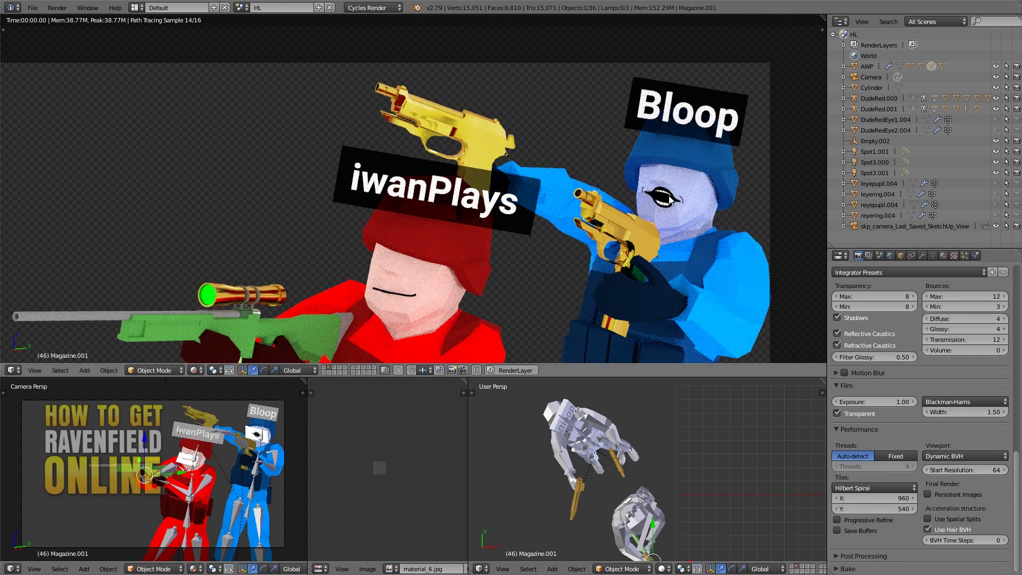
- Render the frame again and check the rifle, the red character's face and the blue sleeve for remaining specks
key(F12)
scroll(378, 135, up, 3)
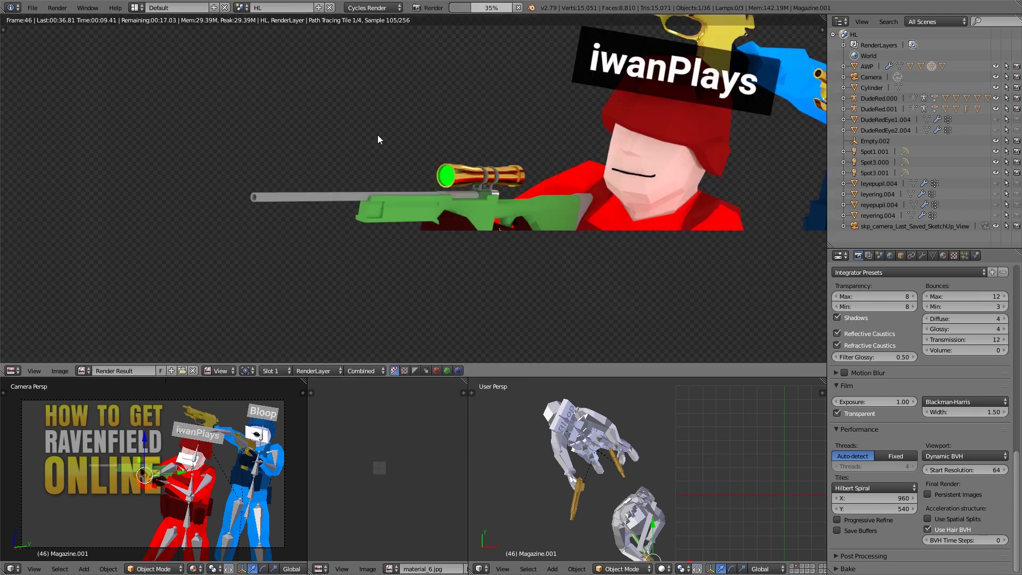
scroll(563, 196, up, 5)
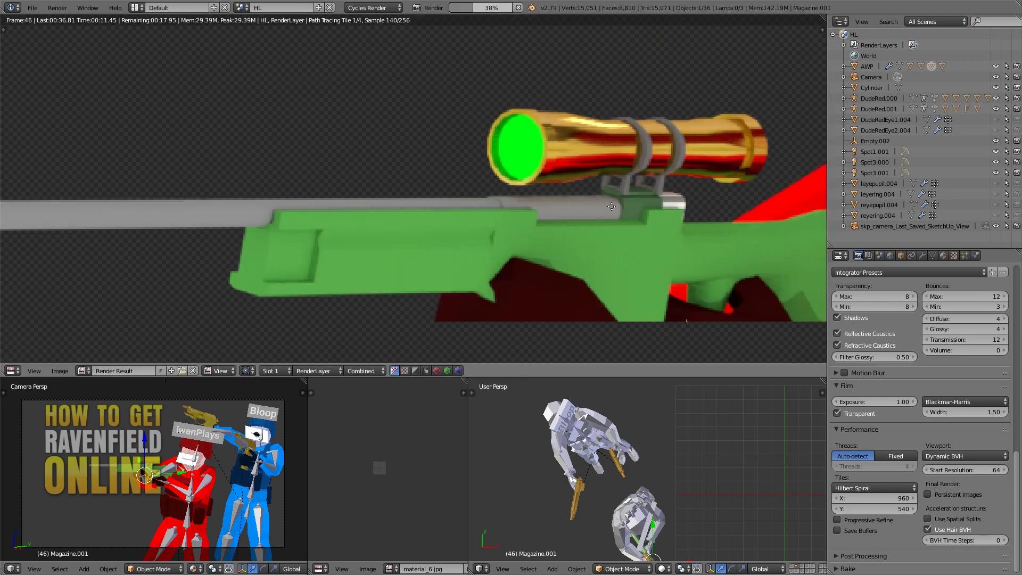
middle_drag(611, 207, 477, 200)
middle_drag(606, 215, 196, 164)
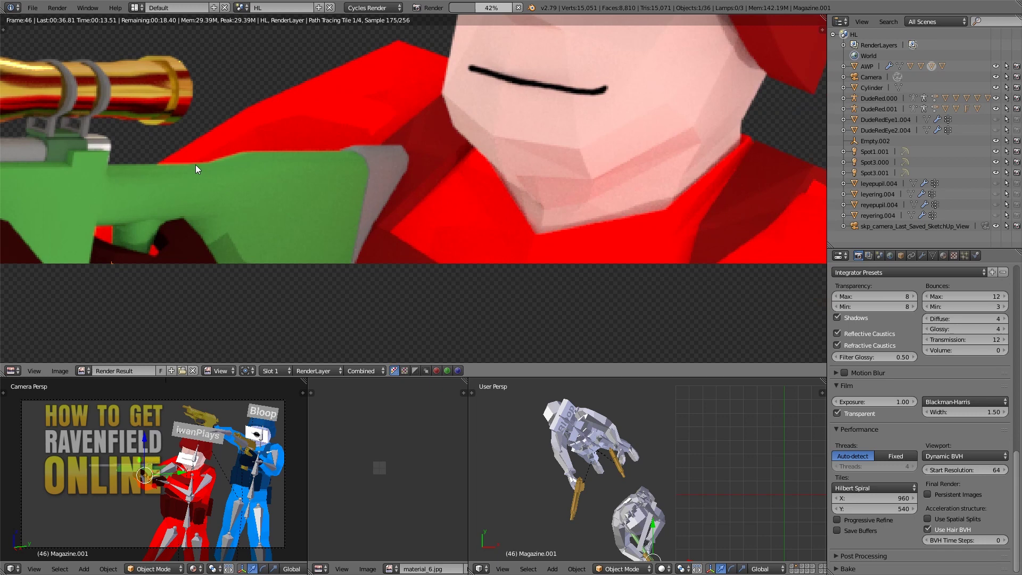
scroll(487, 242, down, 4)
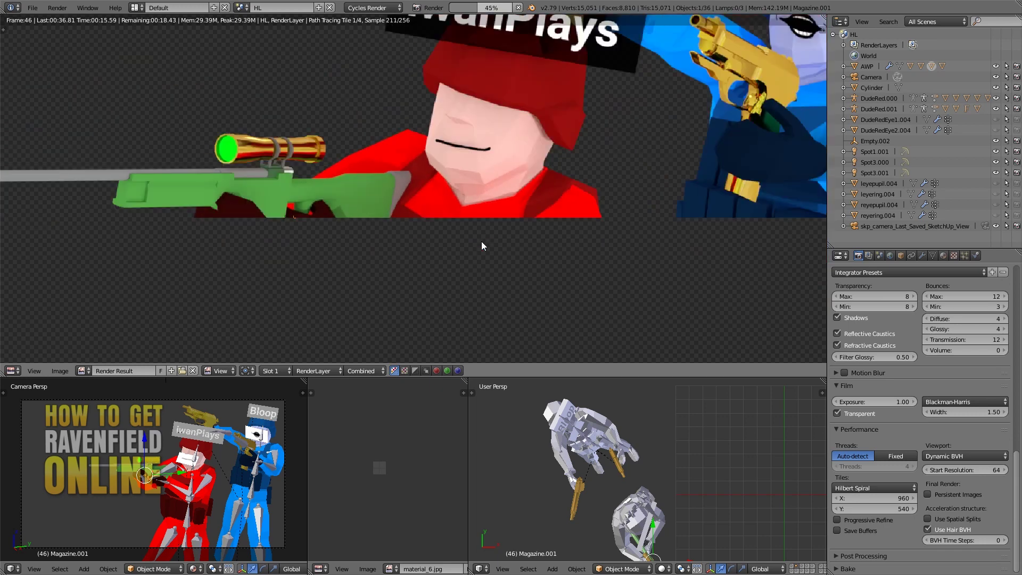
middle_drag(531, 123, 381, 254)
scroll(547, 221, up, 4)
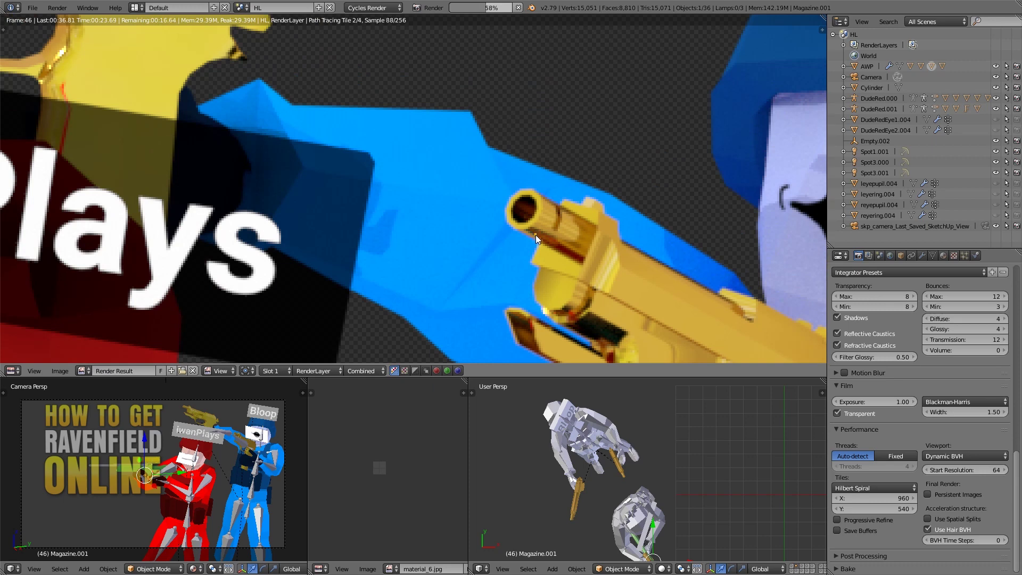
- Examine the gold pistol at the blue character's chest in the render for remaining specks, especially its barrel and trigger area
middle_drag(537, 239, 409, 64)
scroll(555, 217, down, 1)
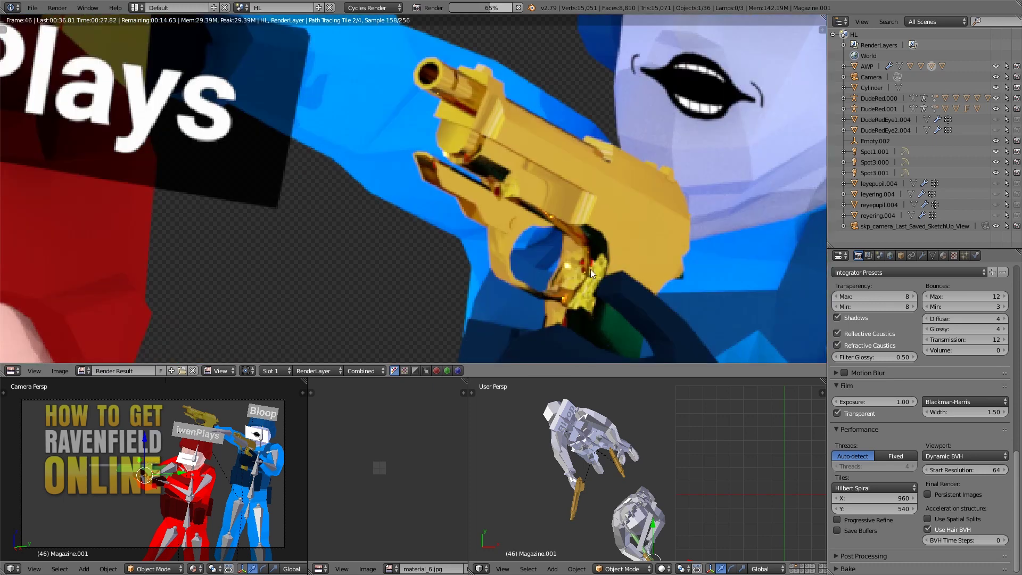
scroll(589, 231, down, 6)
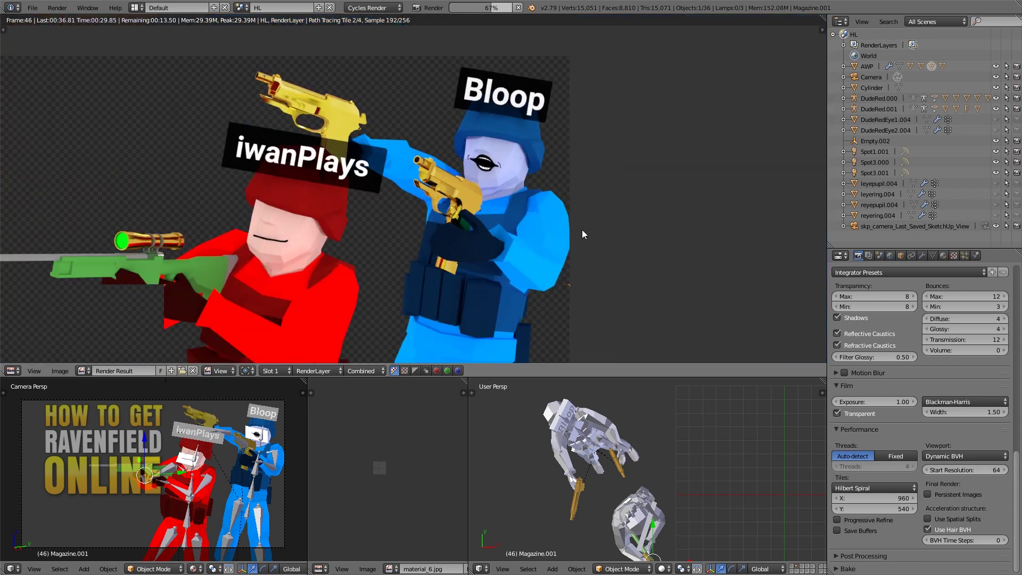
scroll(582, 228, down, 1)
scroll(506, 206, up, 4)
scroll(521, 203, up, 8)
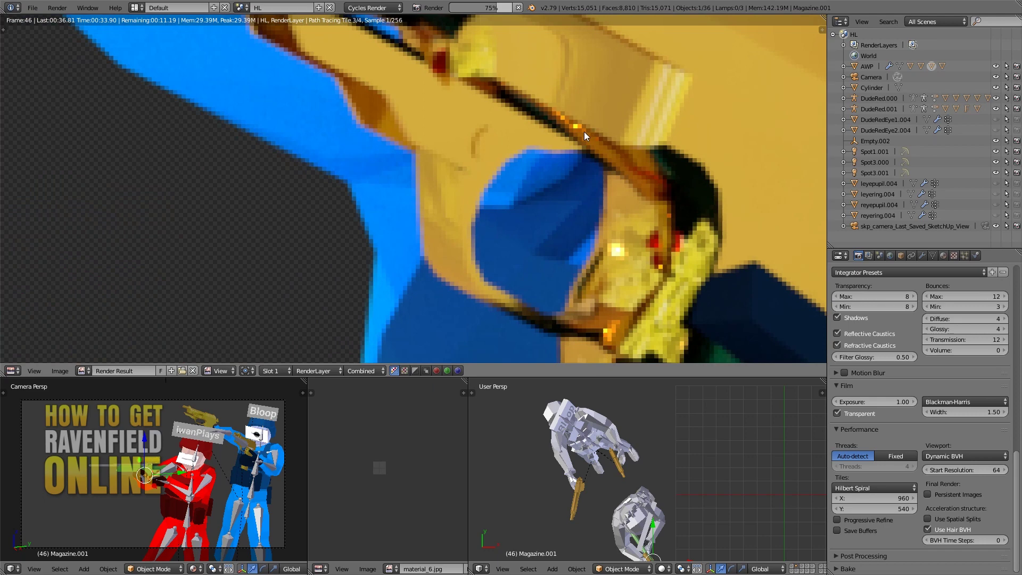
scroll(586, 116, down, 1)
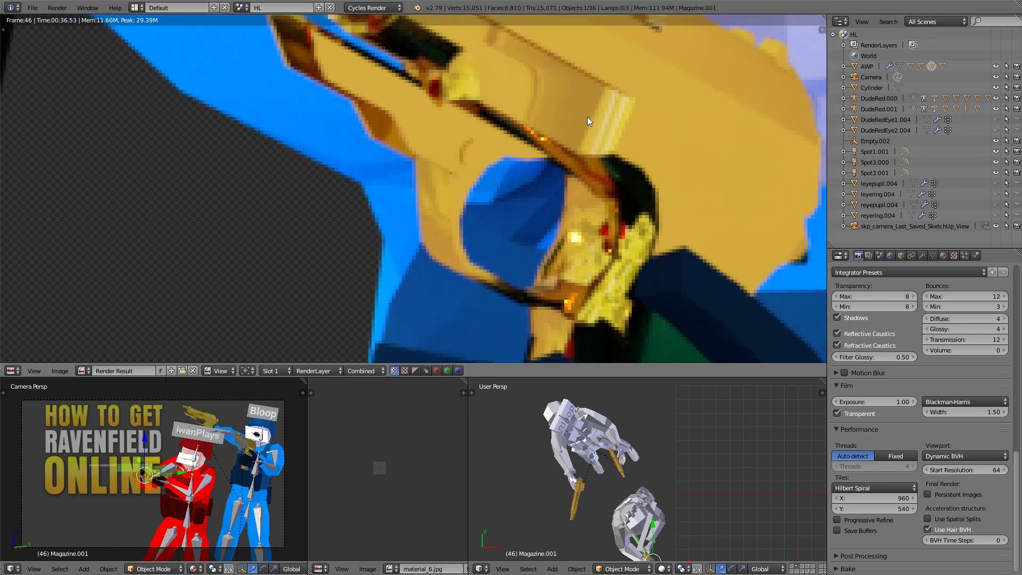
middle_drag(566, 101, 654, 225)
scroll(538, 174, down, 8)
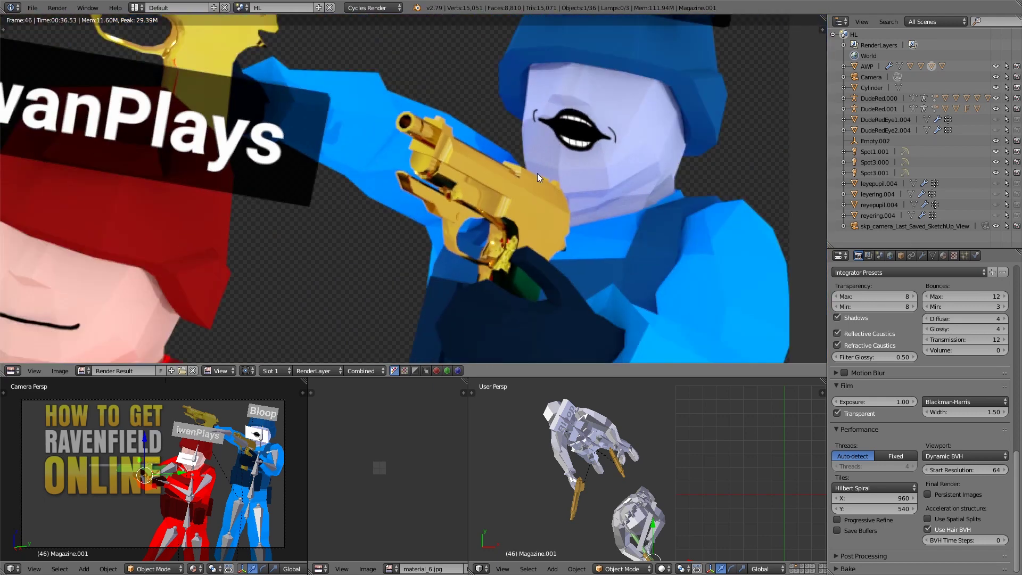
- Examine the raised gold pistol's trigger guard and the blue character's head in the render for remaining specks
scroll(426, 171, up, 10)
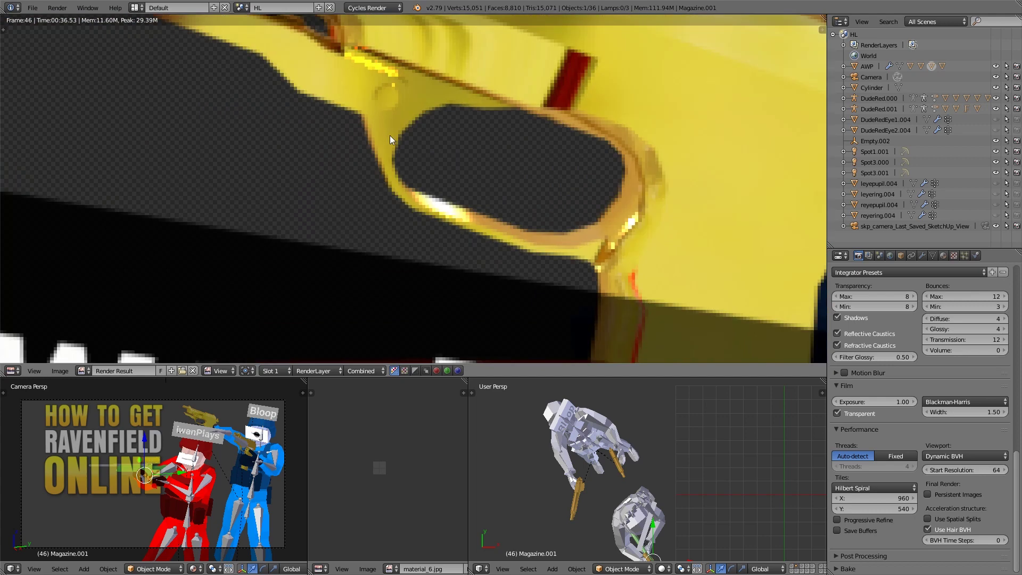
scroll(390, 135, up, 1)
middle_drag(403, 133, 479, 214)
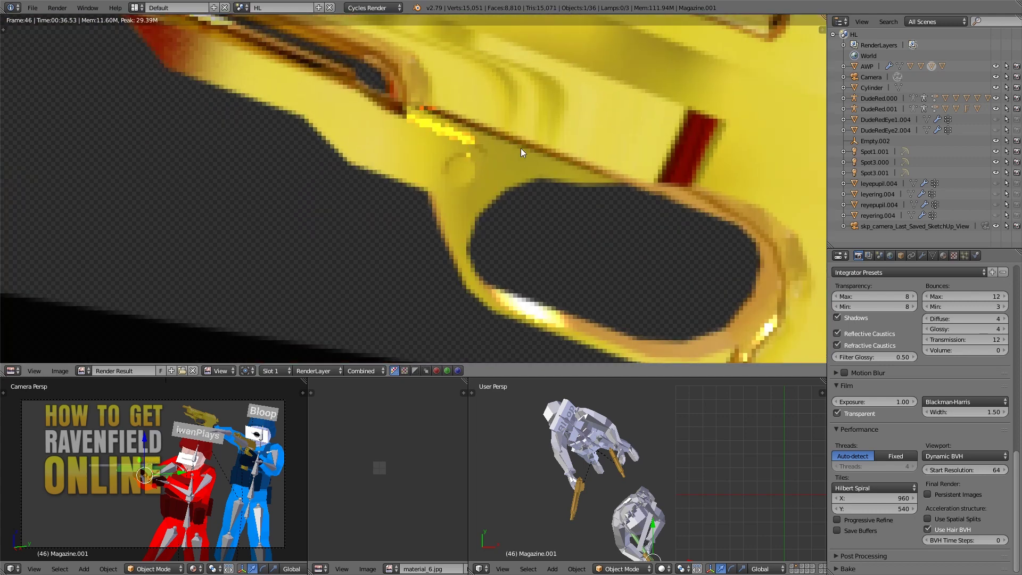
scroll(520, 148, down, 9)
middle_drag(341, 293, 585, 162)
middle_drag(660, 152, 267, 168)
middle_drag(475, 146, 467, 104)
scroll(468, 104, up, 2)
middle_drag(543, 91, 362, 238)
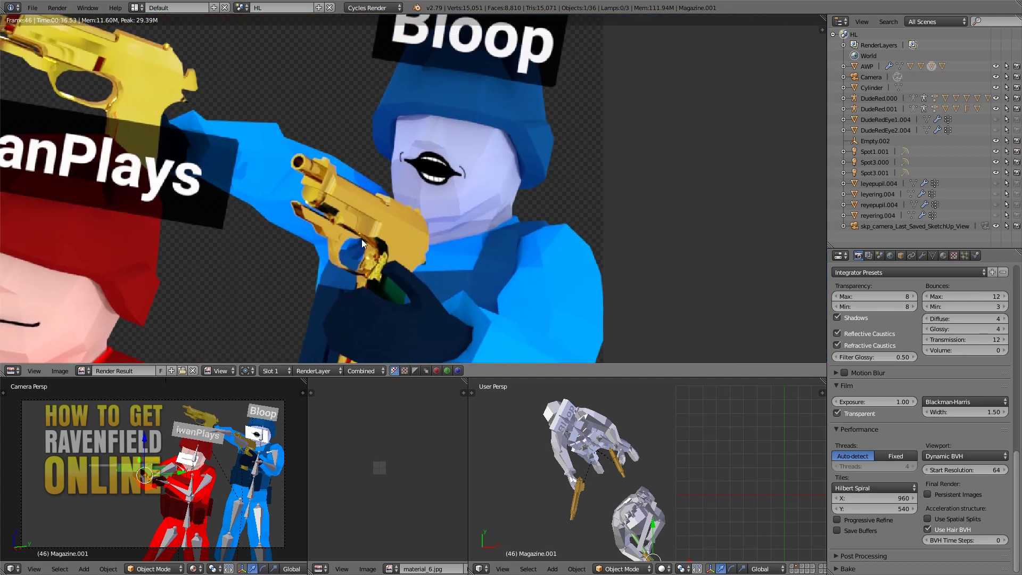
middle_drag(386, 187, 447, 261)
- Set Filter Glossy to 0.9 in the light path settings and render the frame again
key(shift+F5)
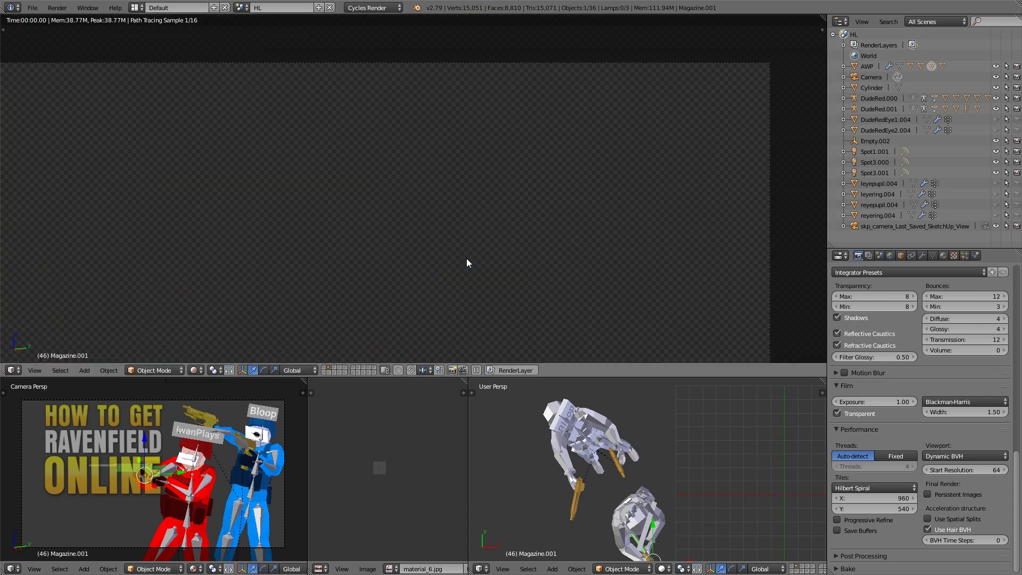
click(887, 356)
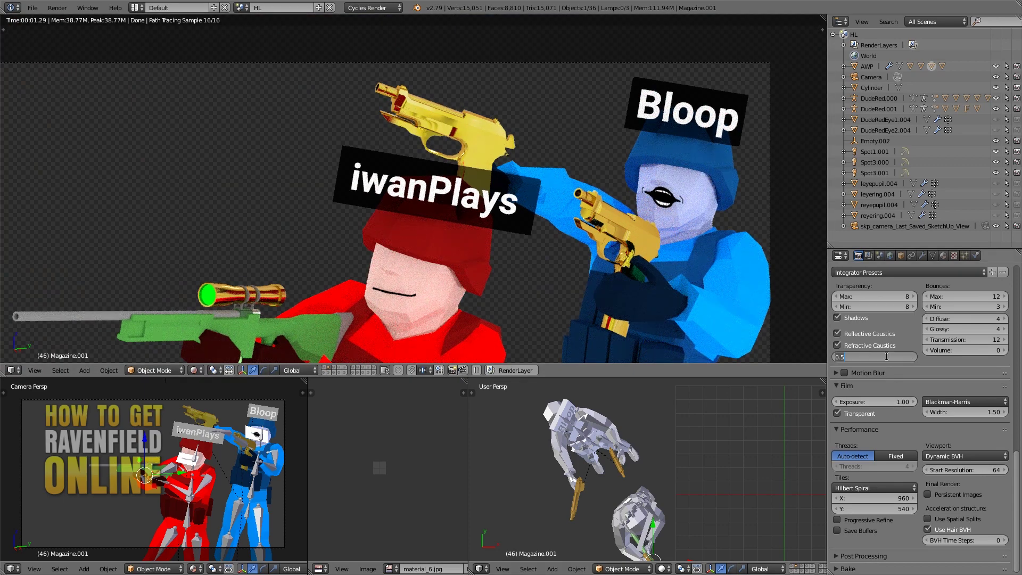
key(BackSpace)
text(1)
key(Return)
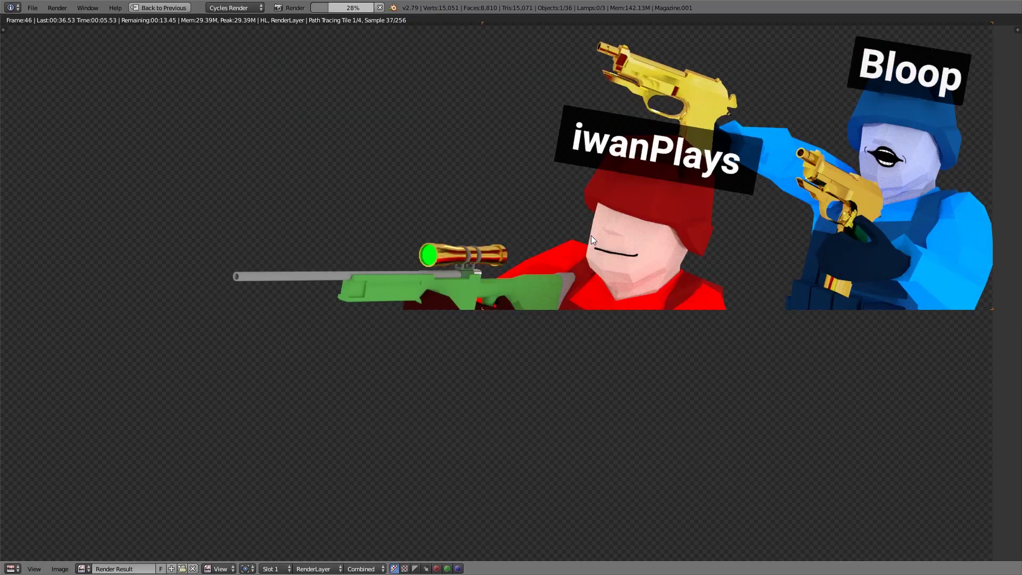
- Inspect the rifle stock, the red character's chin and the rifle scope up close in the new render for specks
scroll(381, 176, up, 3)
scroll(381, 176, up, 6)
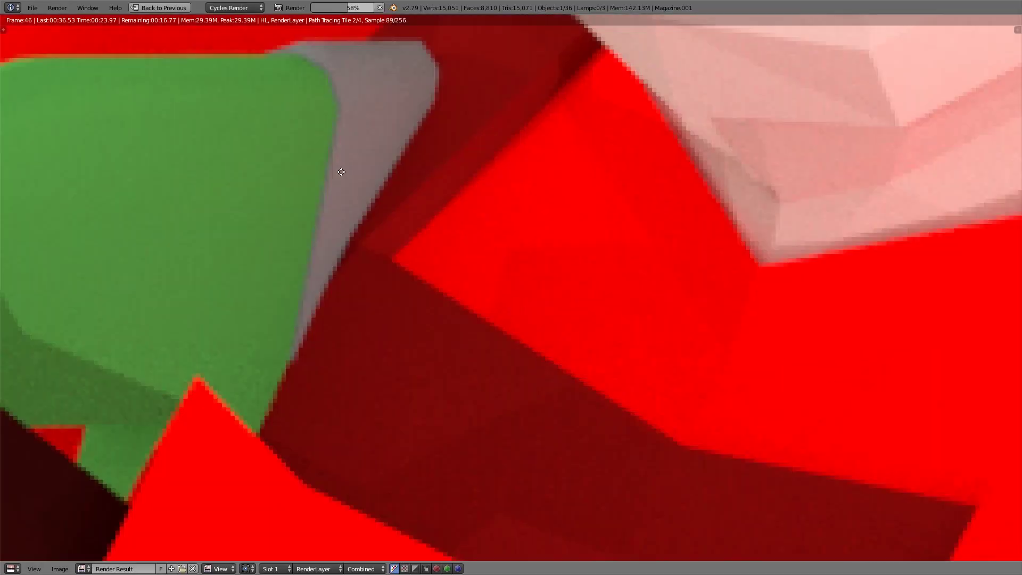
scroll(509, 250, up, 1)
middle_drag(64, 101, 517, 302)
middle_drag(216, 97, 400, 290)
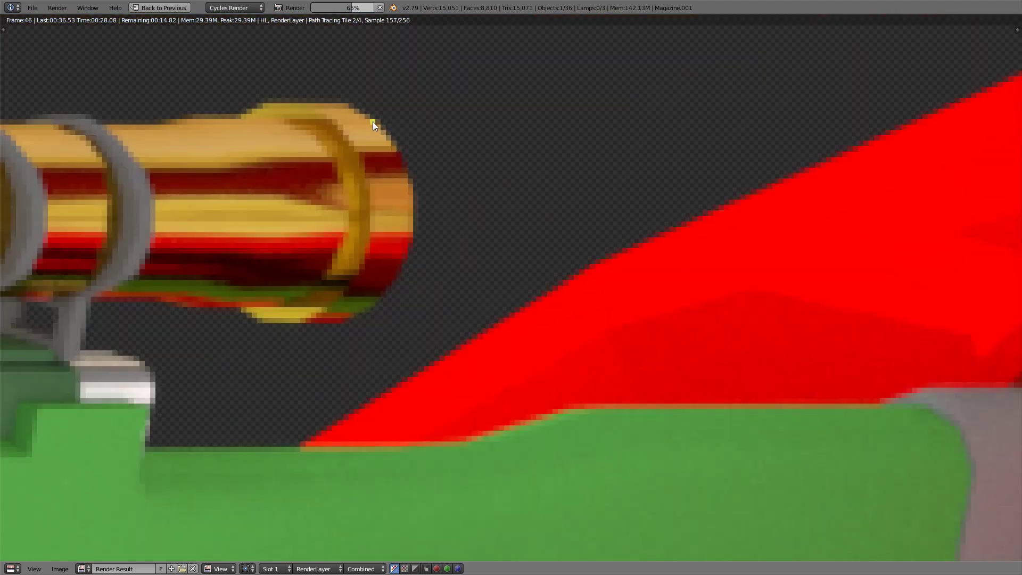
- Check both gold pistols in the new render for specks, then view the whole frame
scroll(373, 122, down, 6)
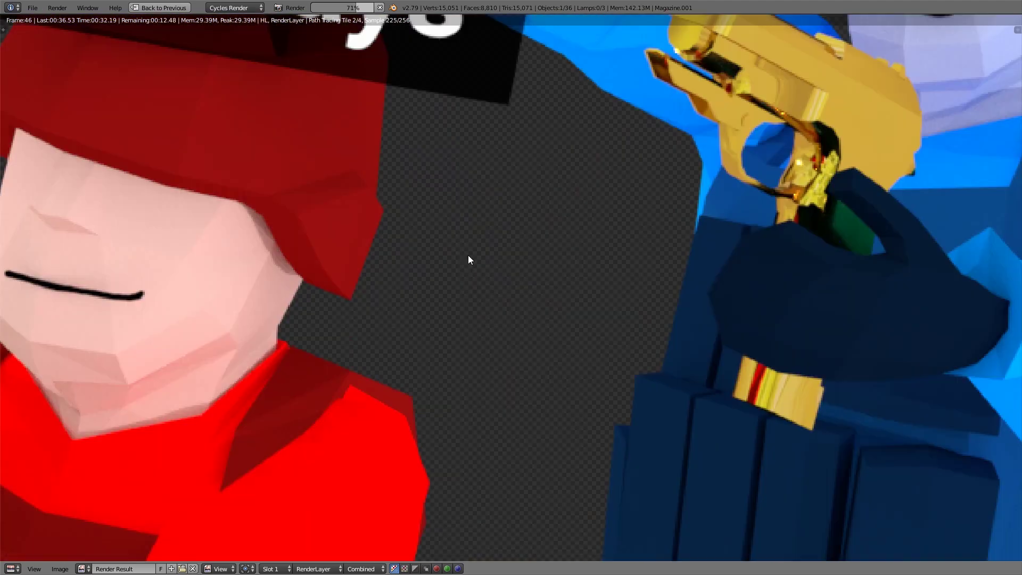
middle_drag(468, 261, 260, 294)
scroll(625, 215, up, 2)
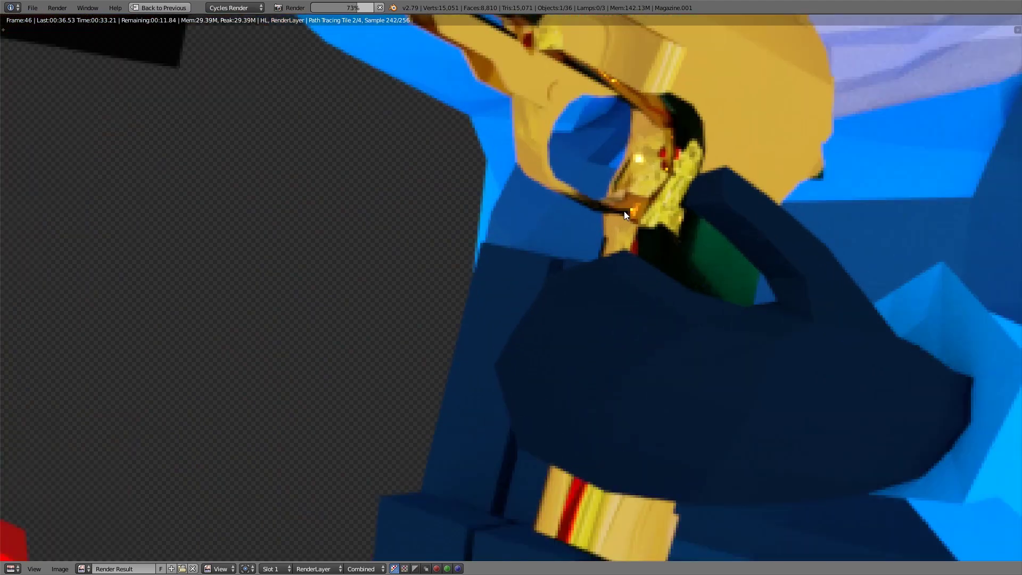
middle_drag(631, 205, 558, 248)
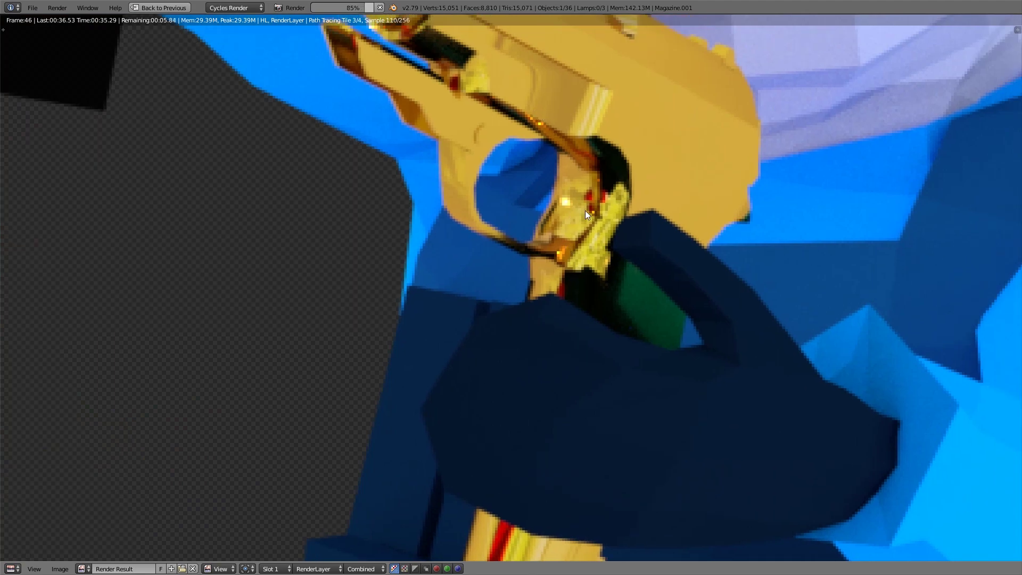
scroll(585, 209, down, 6)
scroll(542, 226, down, 2)
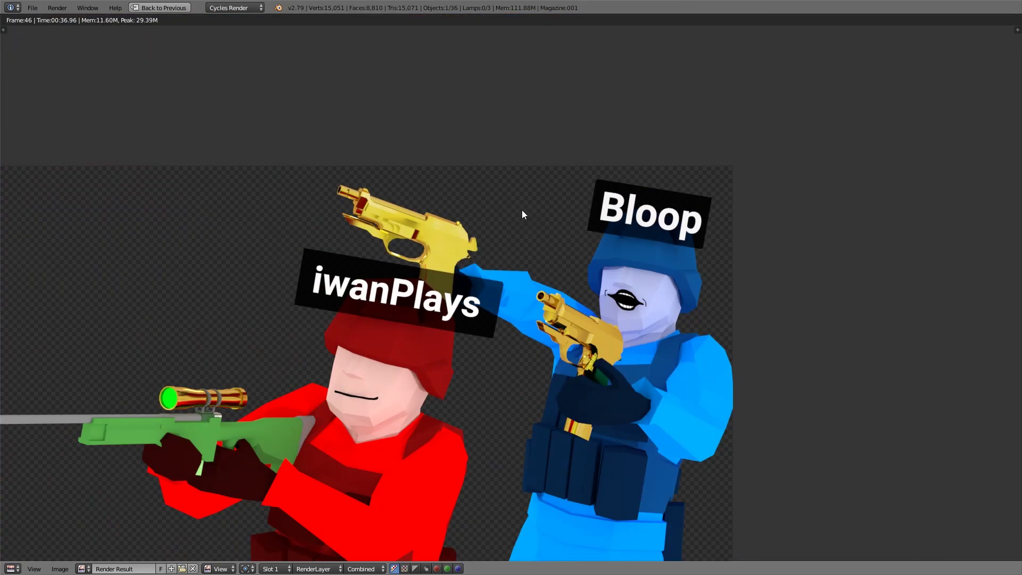
middle_drag(487, 305, 576, 415)
scroll(439, 312, up, 8)
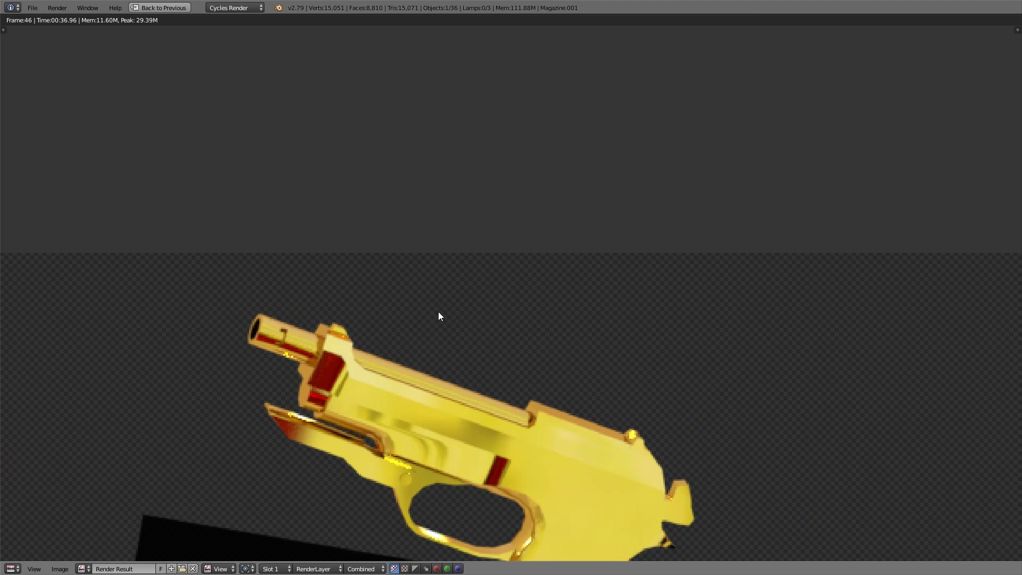
scroll(709, 232, down, 7)
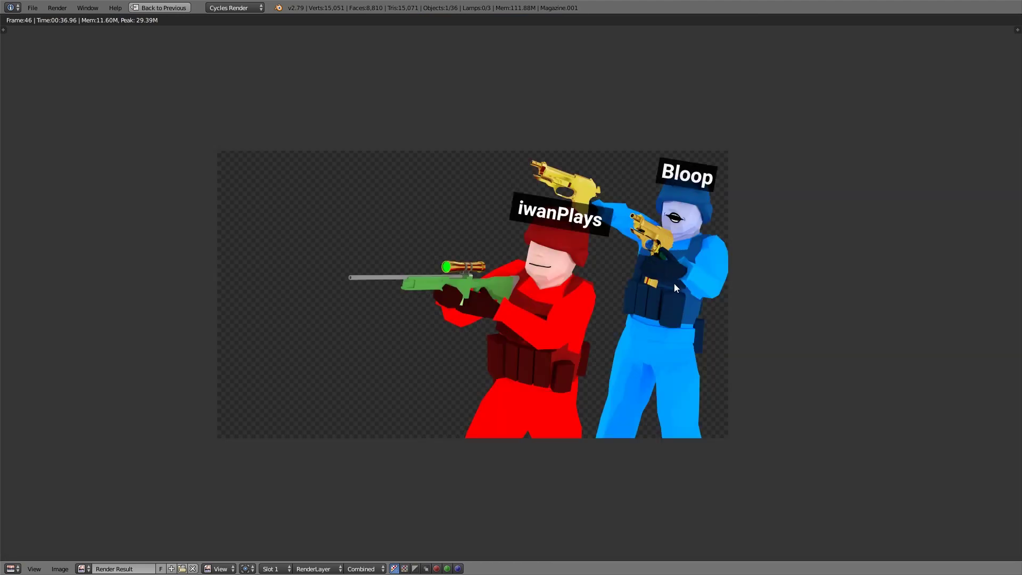
- Render the frame again with Filter Glossy at 10 and check the rifle stock and red character for specks
key(Escape)
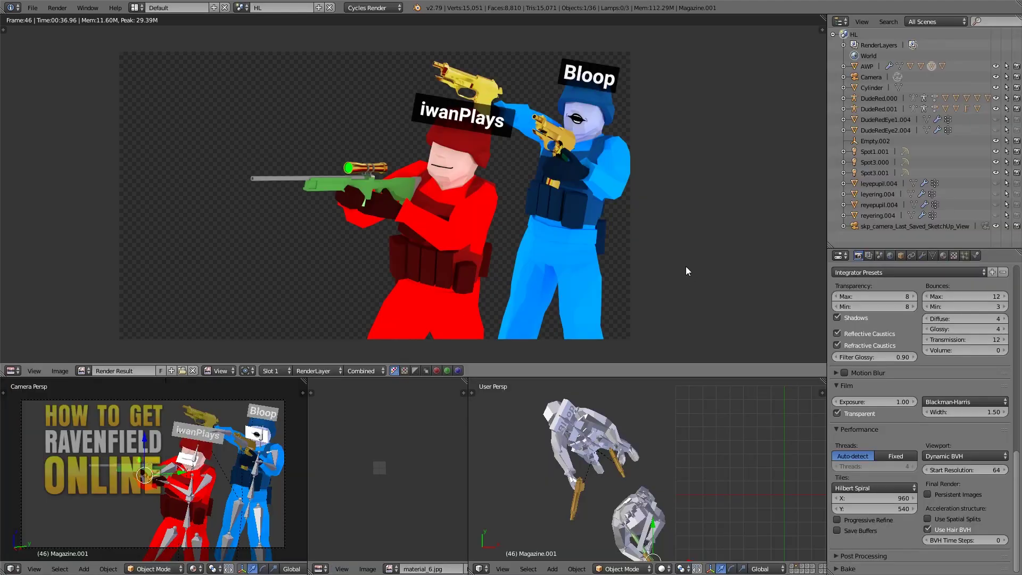
key(F12)
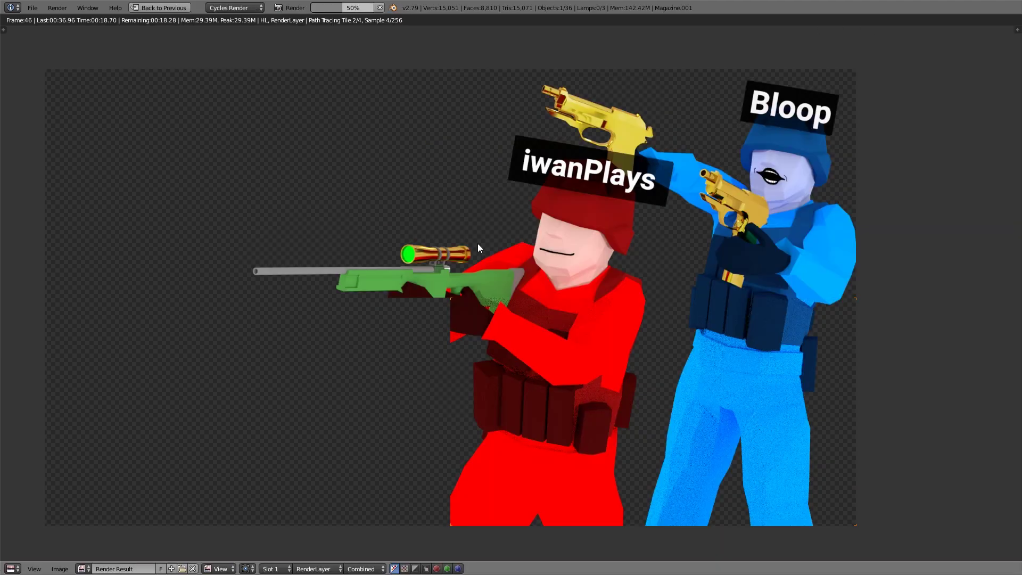
scroll(474, 242, up, 5)
scroll(376, 155, up, 4)
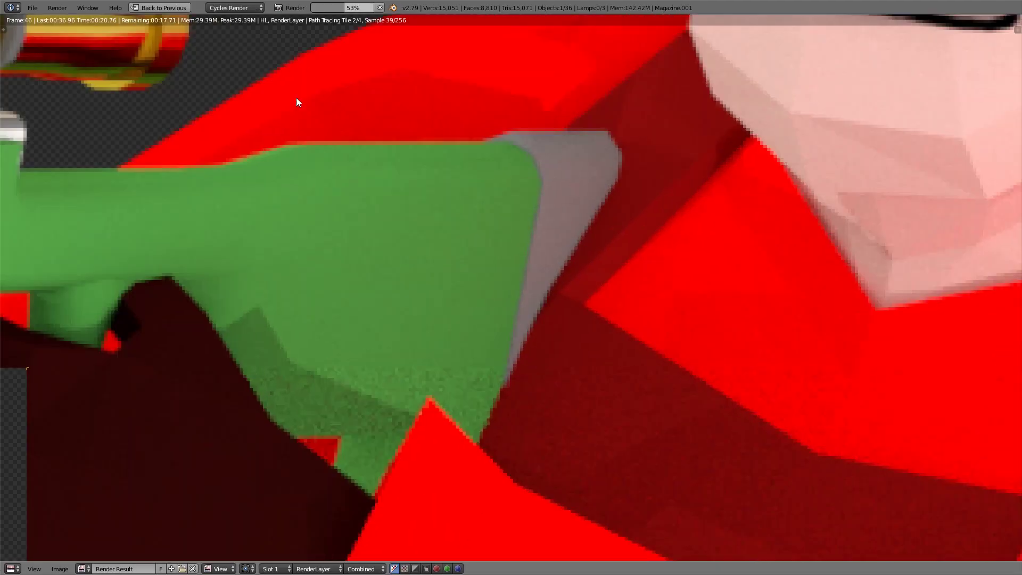
scroll(243, 125, down, 1)
scroll(422, 187, down, 5)
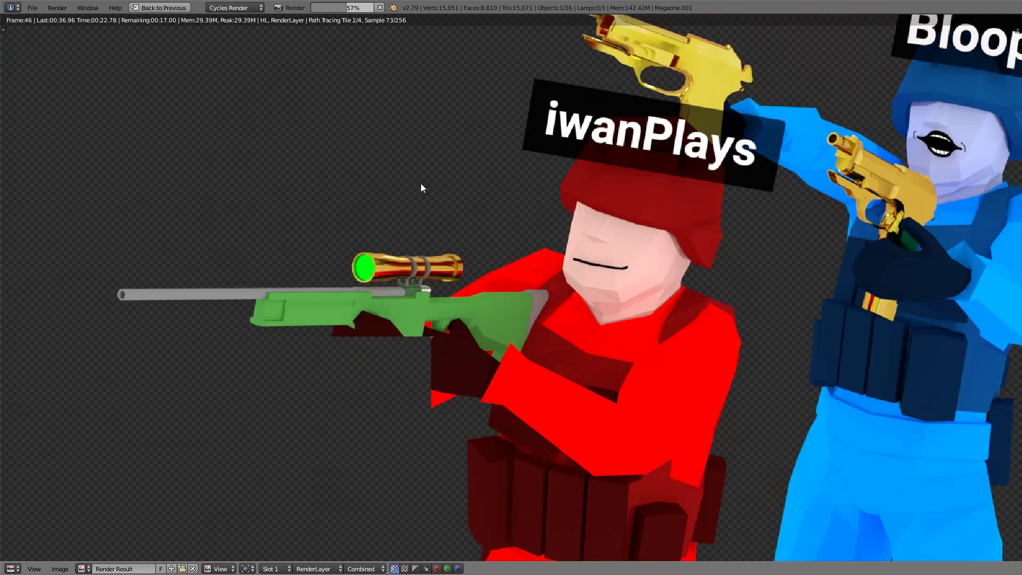
- Examine the blue character's chest-level pistol in the Filter Glossy 10 render, including its barrel and grip, and compare the full frame
middle_drag(796, 211, 539, 203)
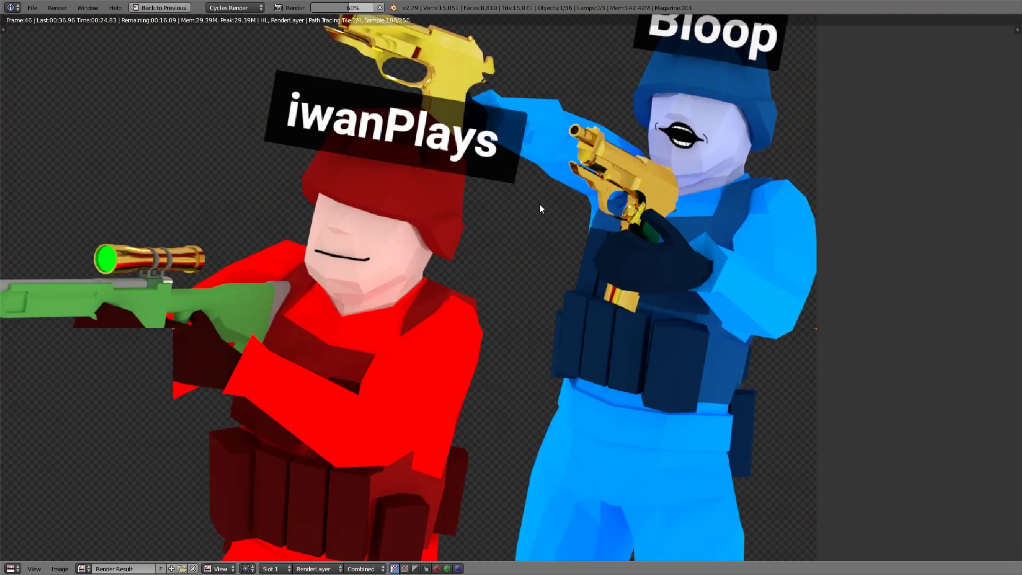
scroll(538, 202, up, 4)
scroll(768, 206, down, 1)
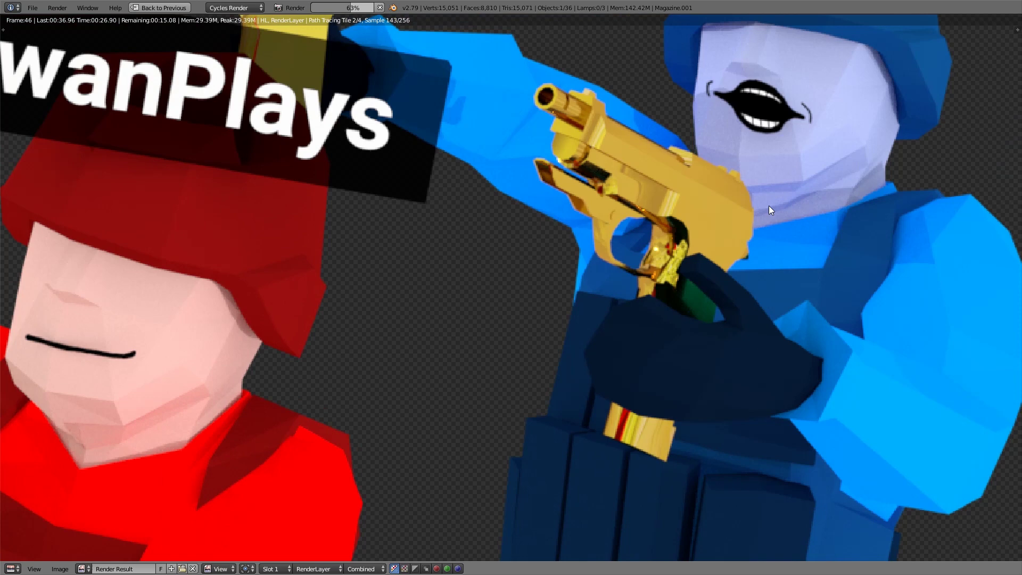
scroll(738, 228, up, 4)
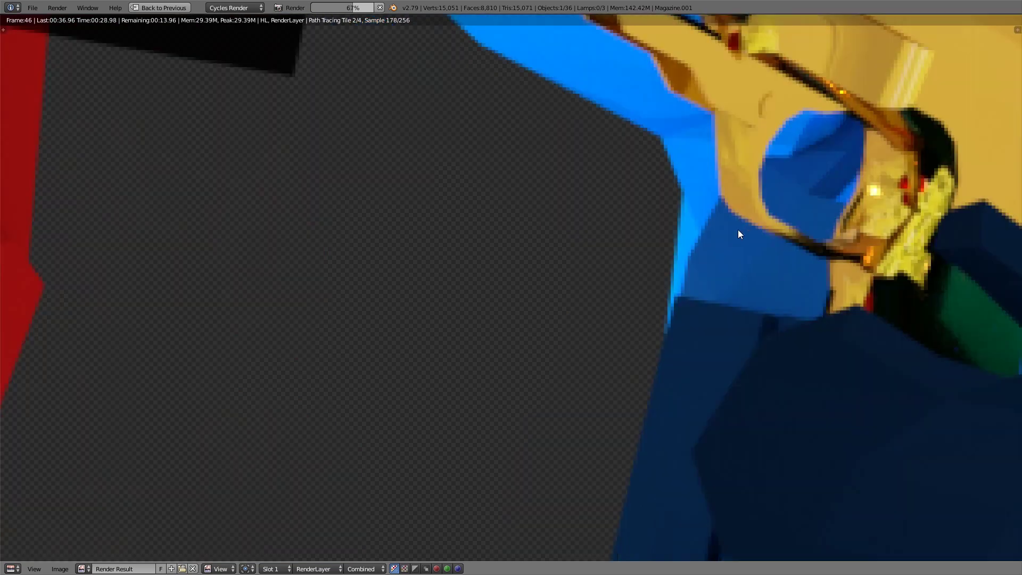
middle_drag(822, 207, 627, 299)
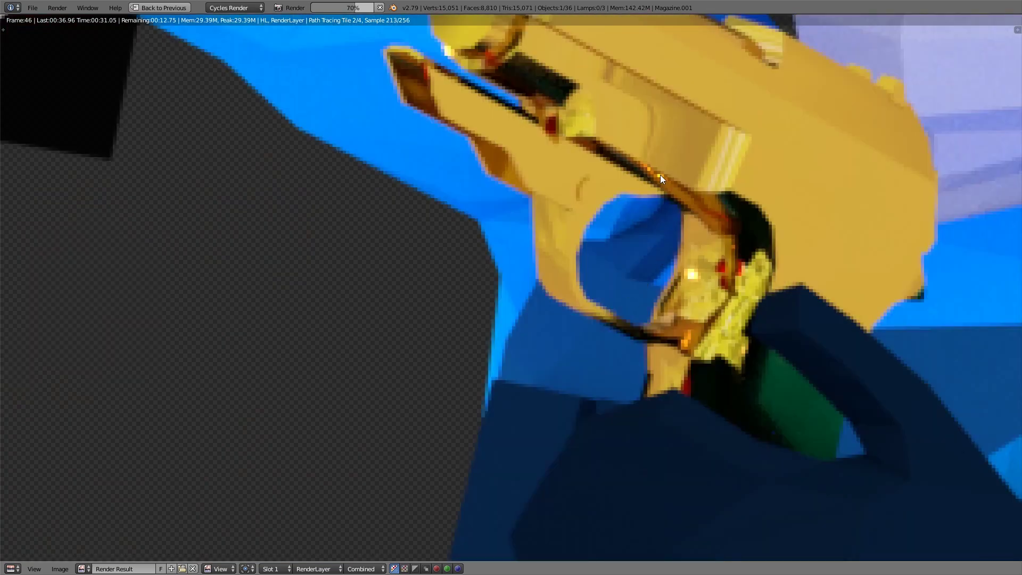
middle_drag(664, 176, 697, 295)
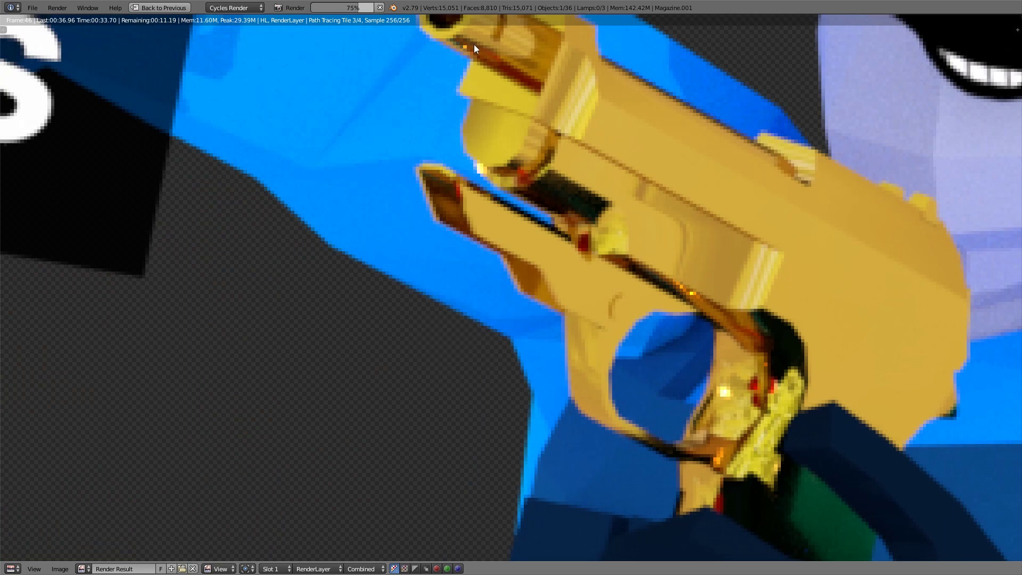
scroll(502, 82, down, 7)
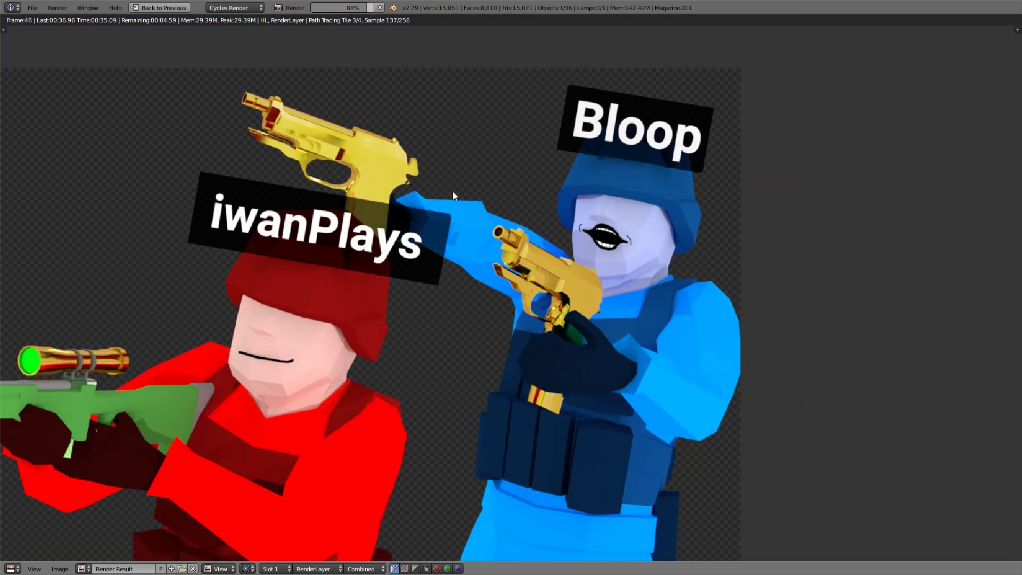
middle_drag(453, 190, 566, 98)
scroll(566, 97, down, 3)
middle_drag(513, 220, 607, 198)
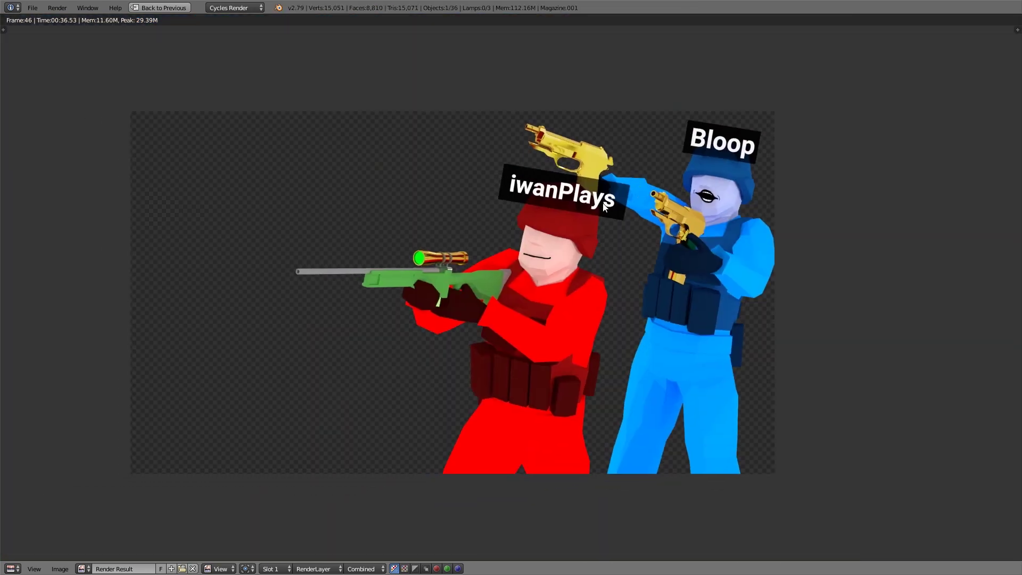
- Try to set Filter Glossy to 1000 and view both characters in the rendered preview
key(Escape)
key(ctrl+space)
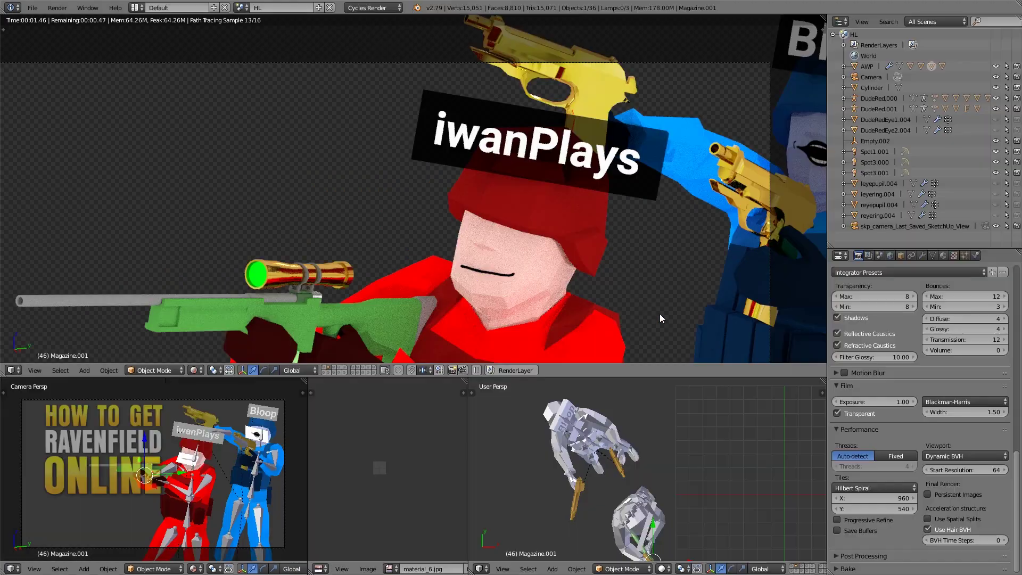
click(889, 357)
text(1000)
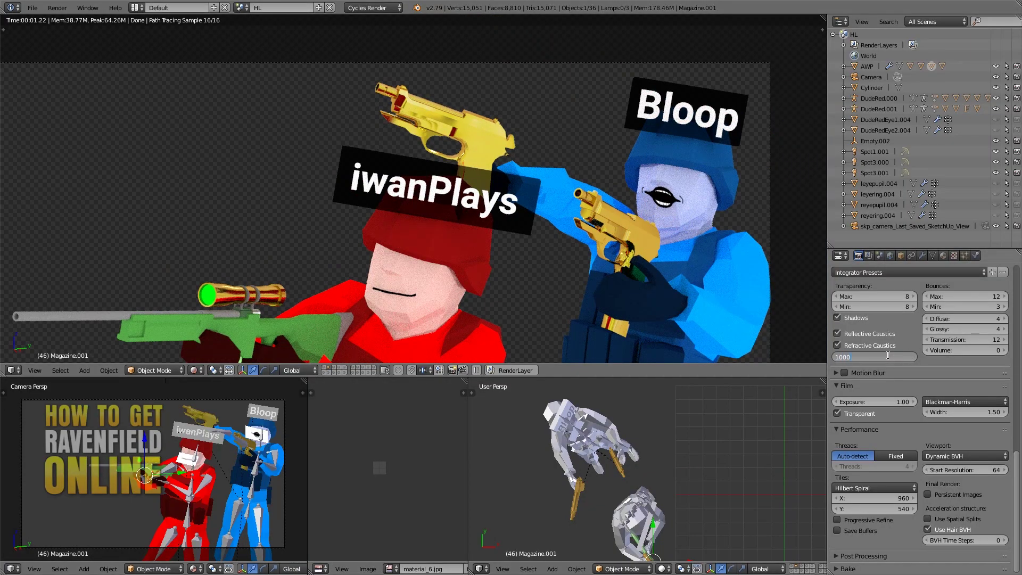
key(Return)
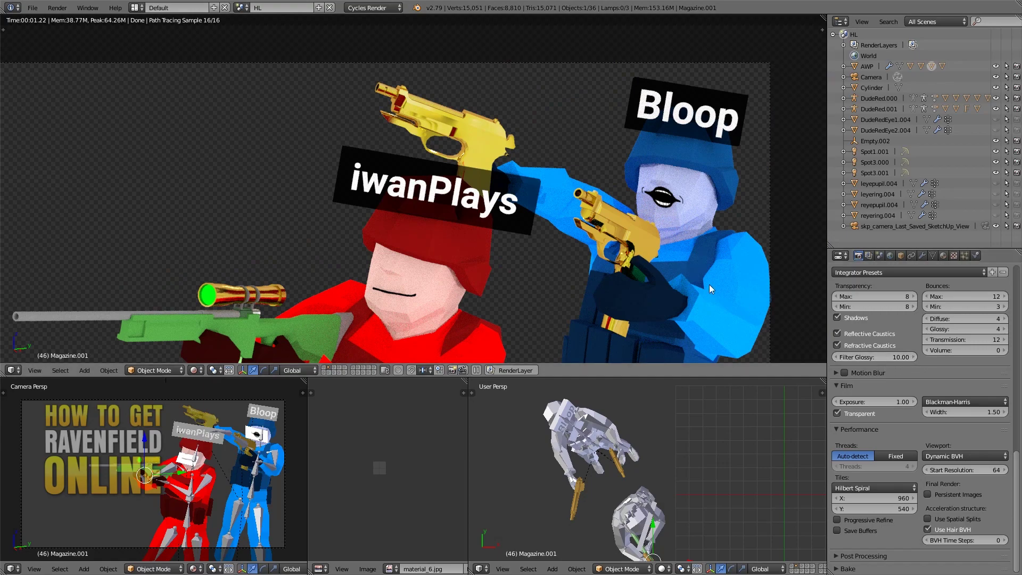
scroll(577, 263, down, 4)
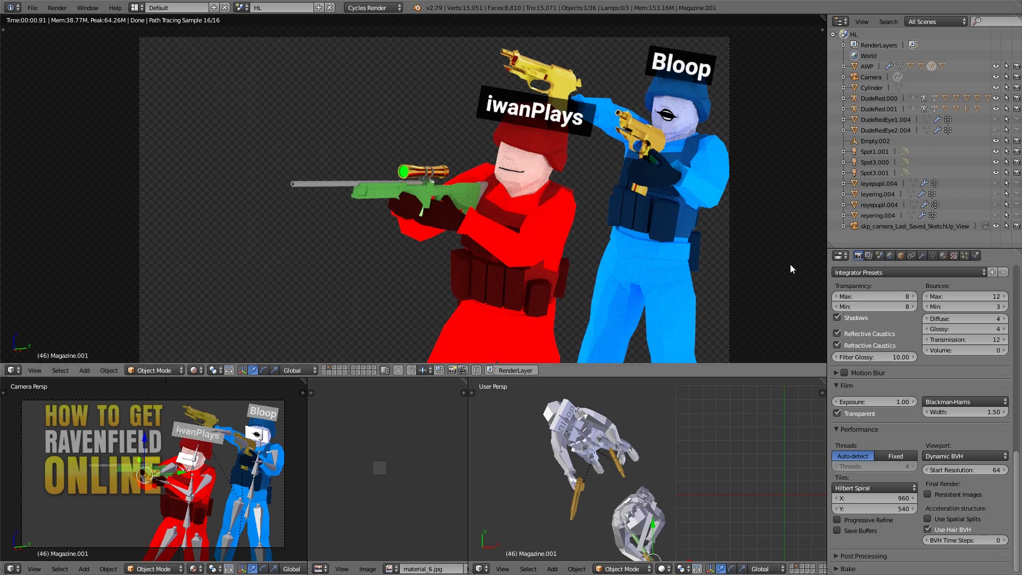
- Set Filter Glossy to 0 and render the frame again
click(891, 352)
text(0)
key(Return)
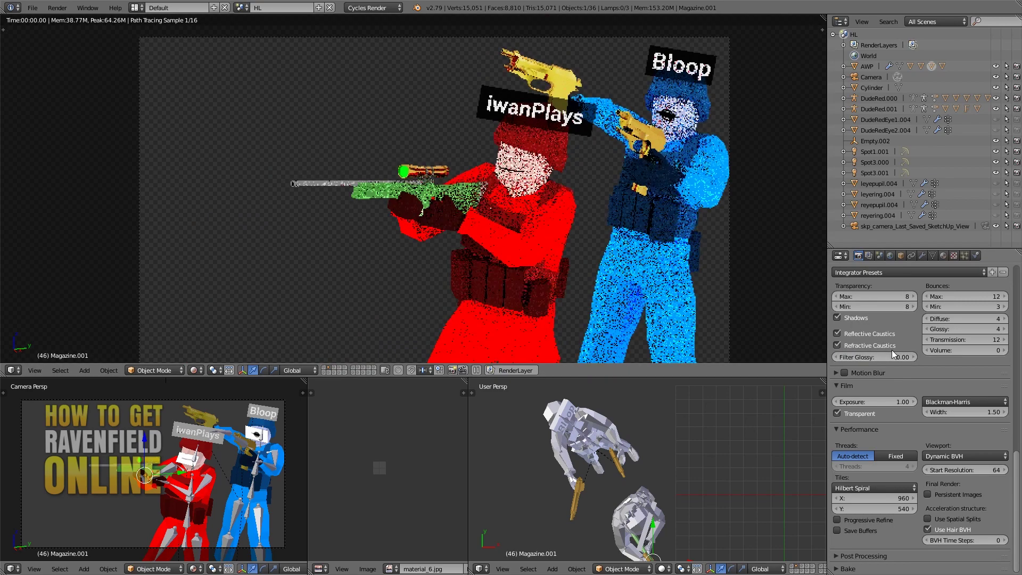
key(ctrl+space)
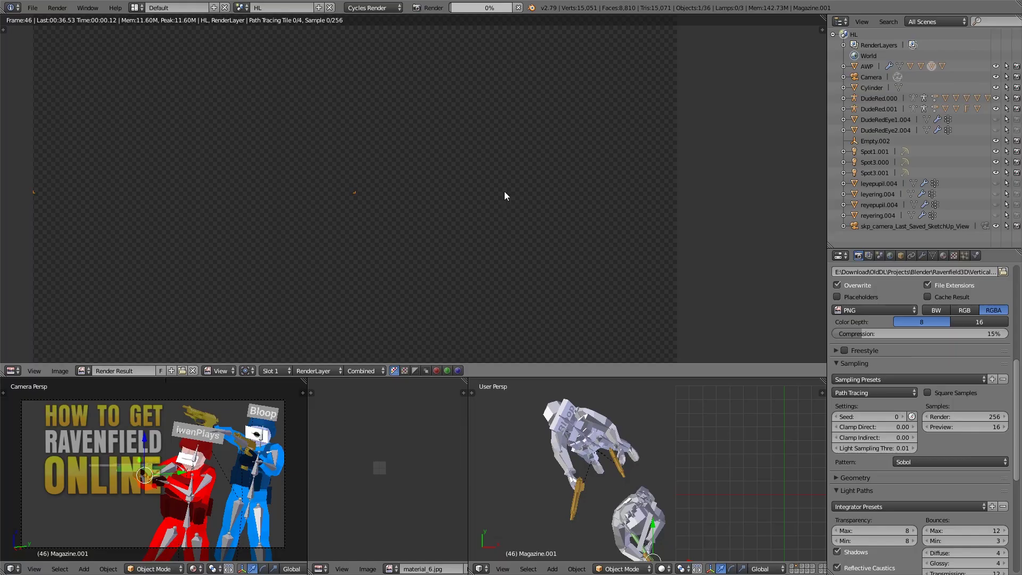
- Inspect the rifle's scope and receiver up close in the Filter Glossy 0 render for bright specks
scroll(432, 272, up, 4)
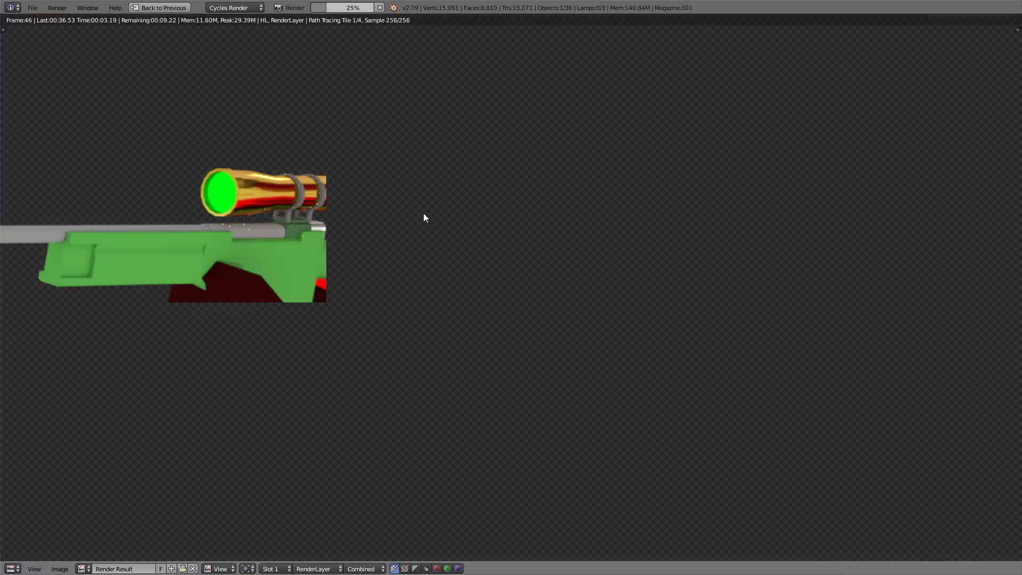
scroll(469, 226, up, 1)
scroll(486, 235, up, 6)
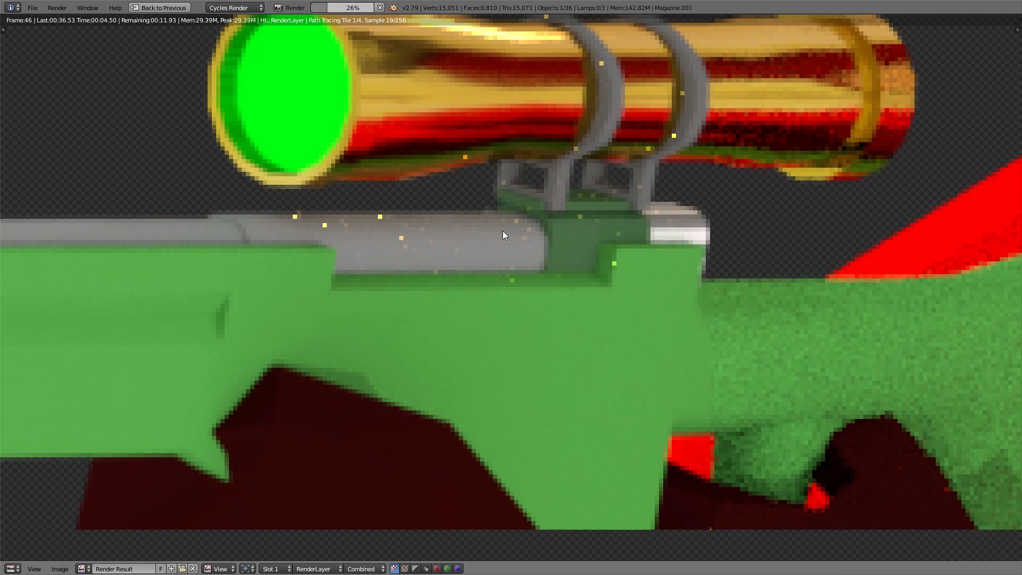
scroll(502, 231, up, 3)
scroll(487, 228, down, 3)
middle_drag(493, 194, 503, 294)
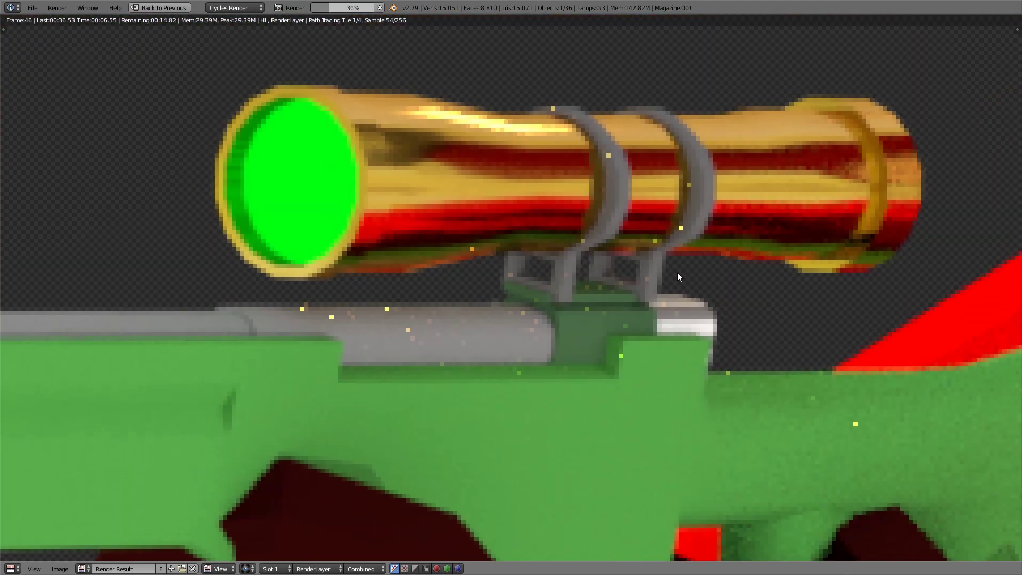